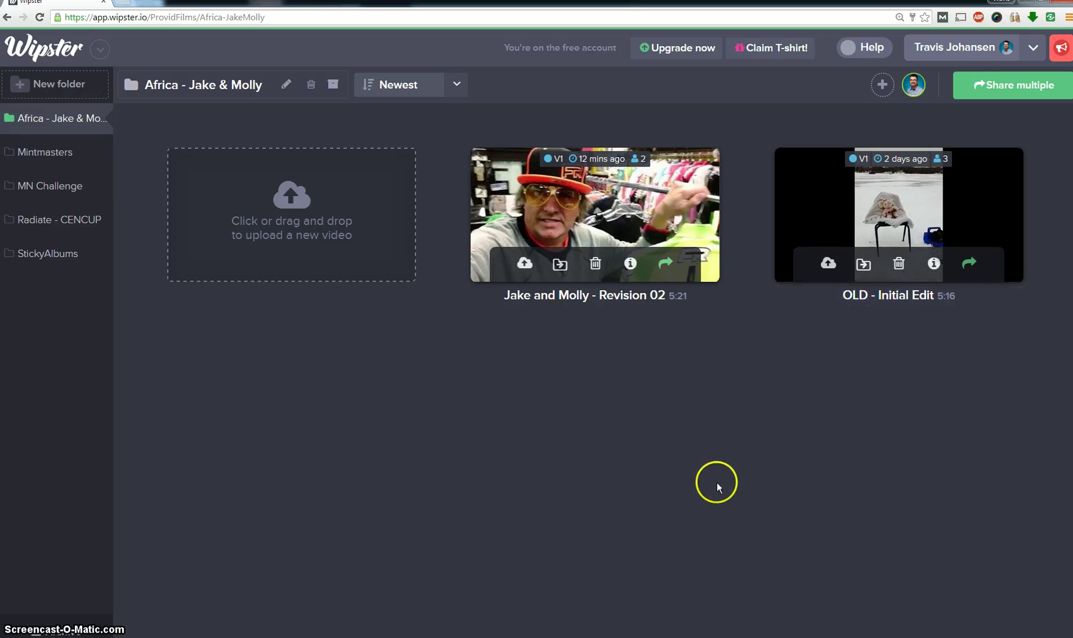
Open the OLD - Initial Edit V1 review and jump ahead to the comment about Grandma.
click(41, 45)
click(779, 186)
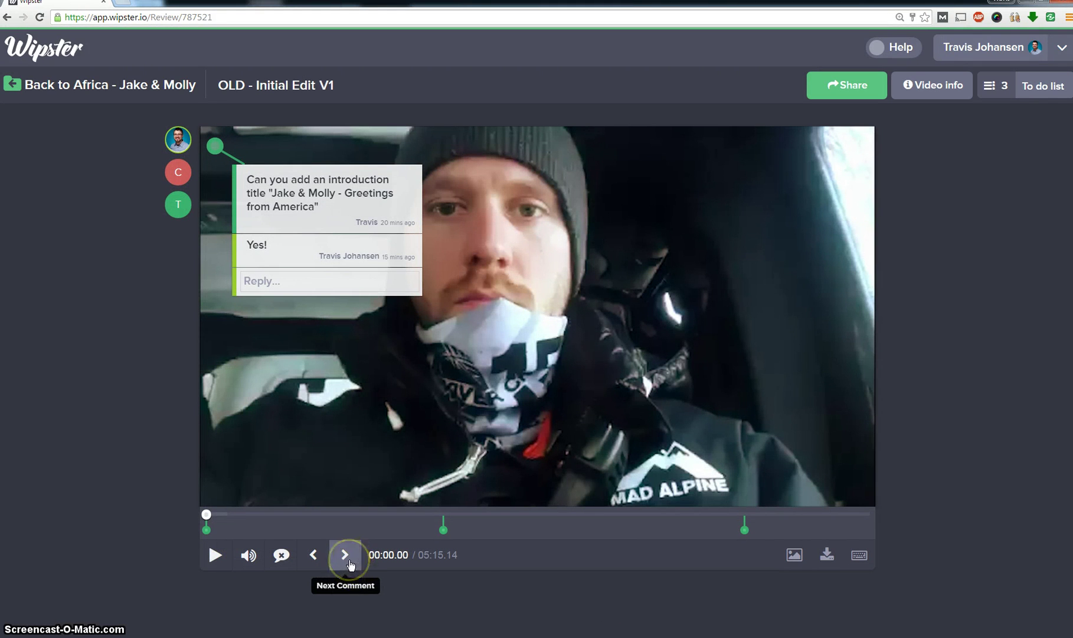
click(351, 565)
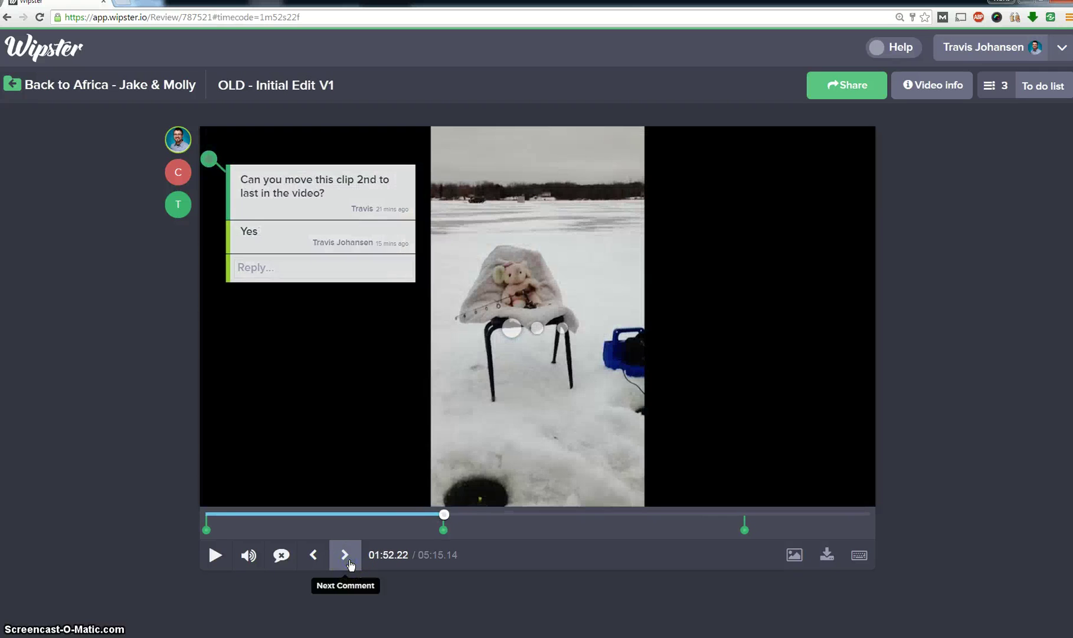
click(349, 559)
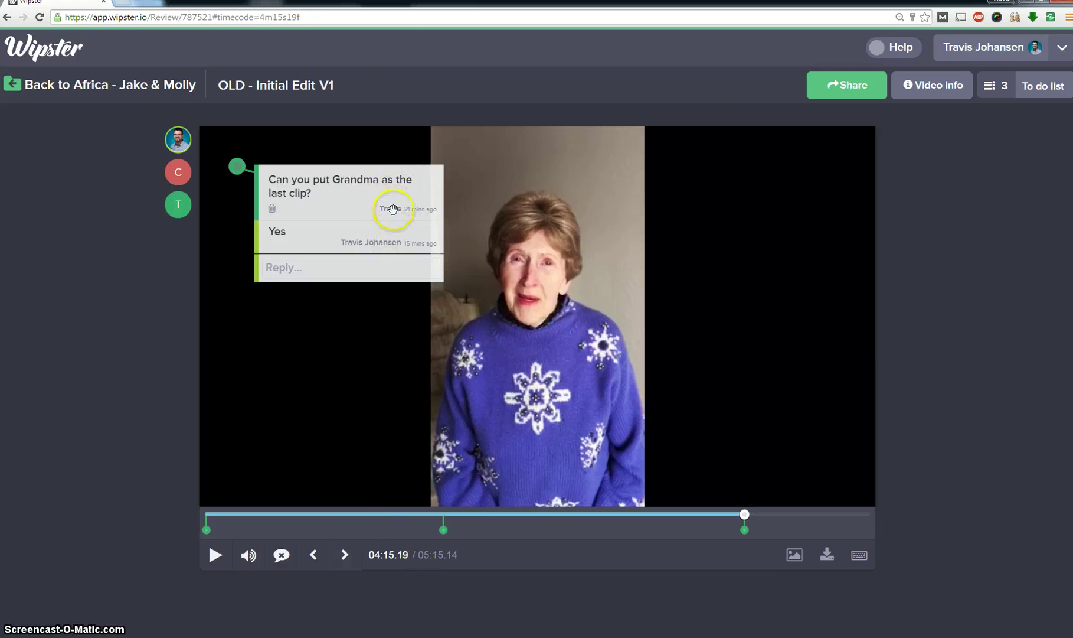
Step back to the first comment at 00:00.00, the 'Jake & Molly - Greetings from America' title request.
mouse_move(178, 204)
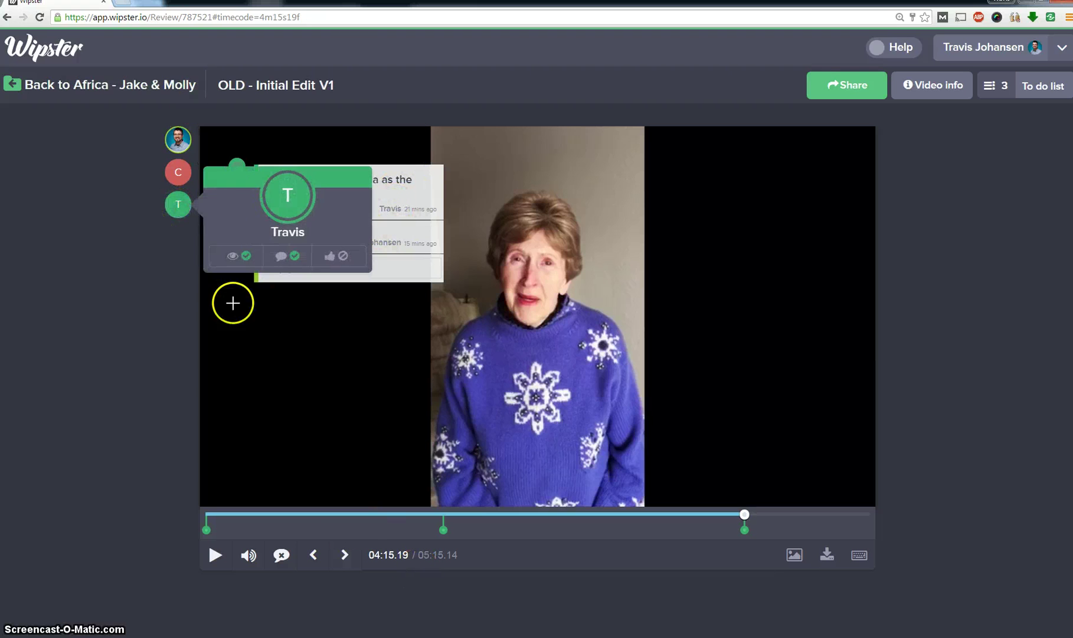
mouse_move(178, 172)
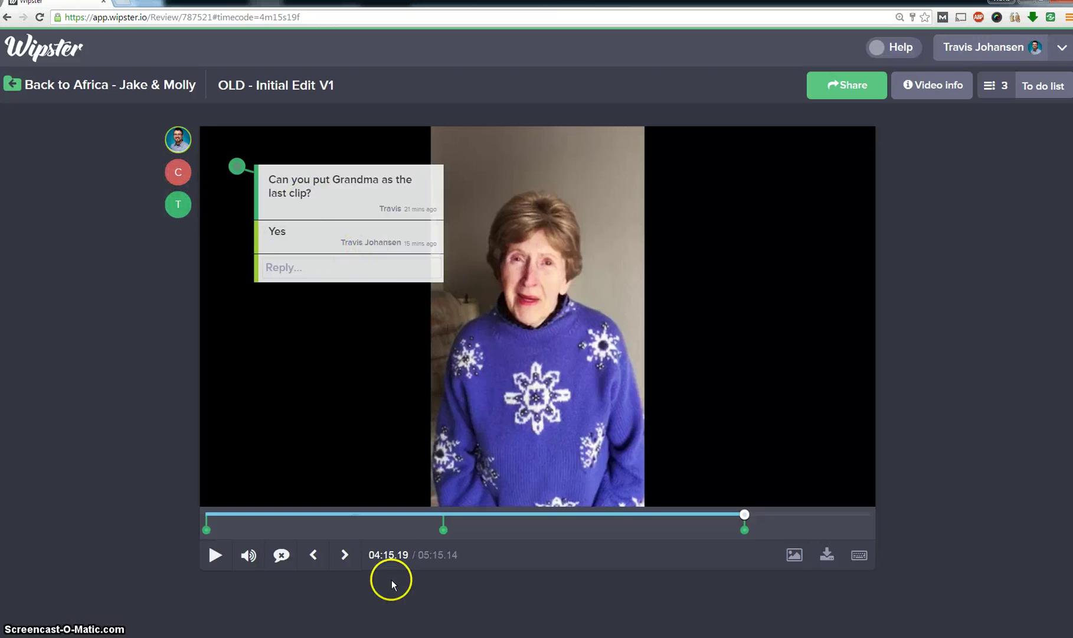
click(318, 568)
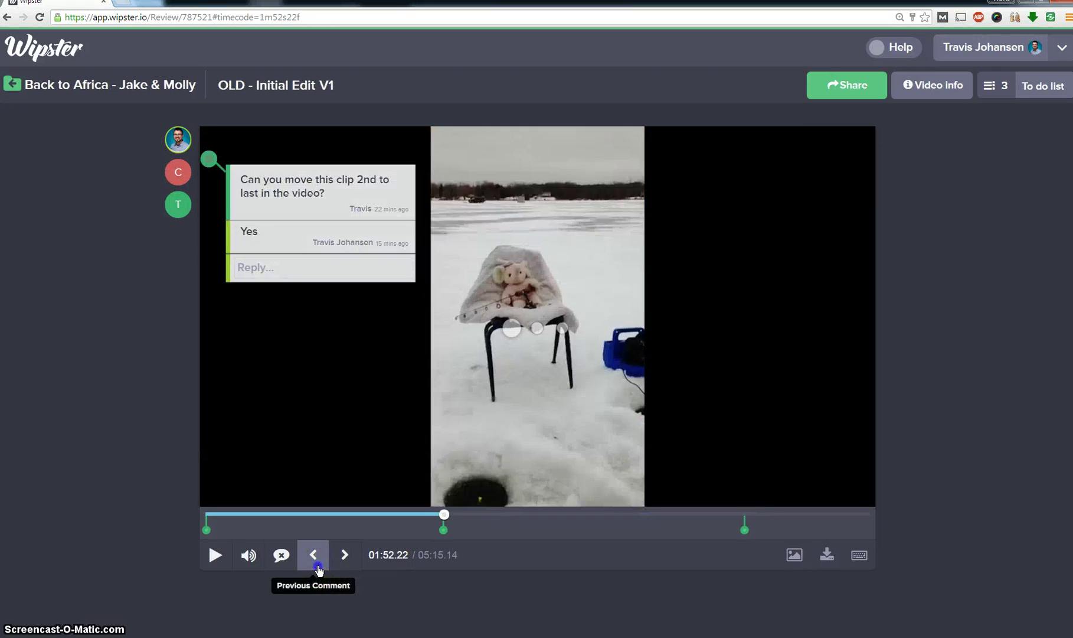
click(318, 568)
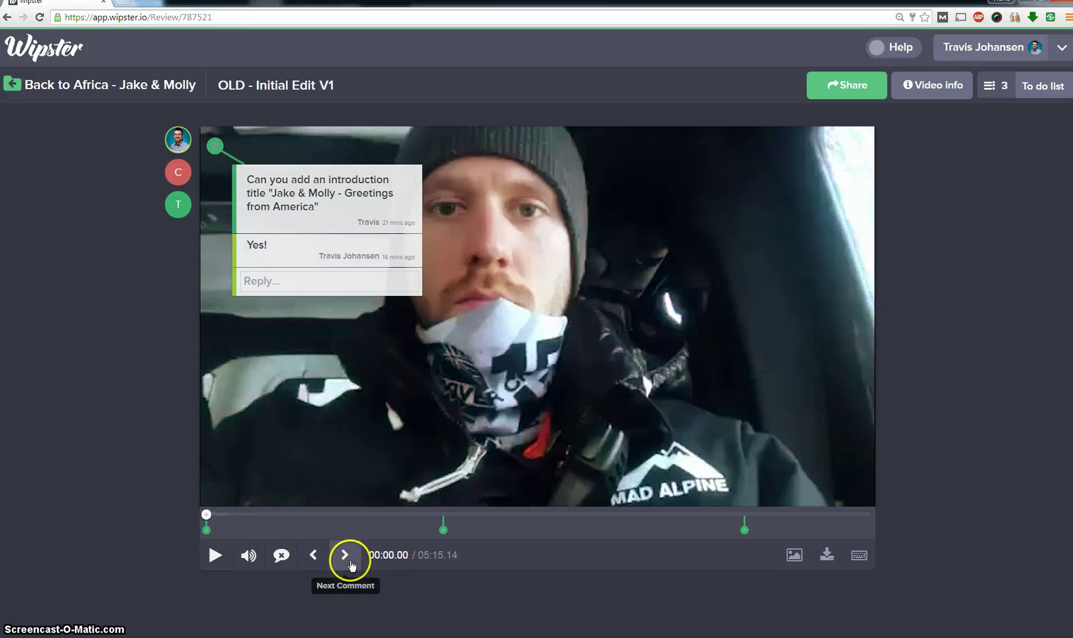
Jump to the 01:52.22 ice-fishing comment, nudge the playhead back, and return to it.
click(346, 554)
click(424, 543)
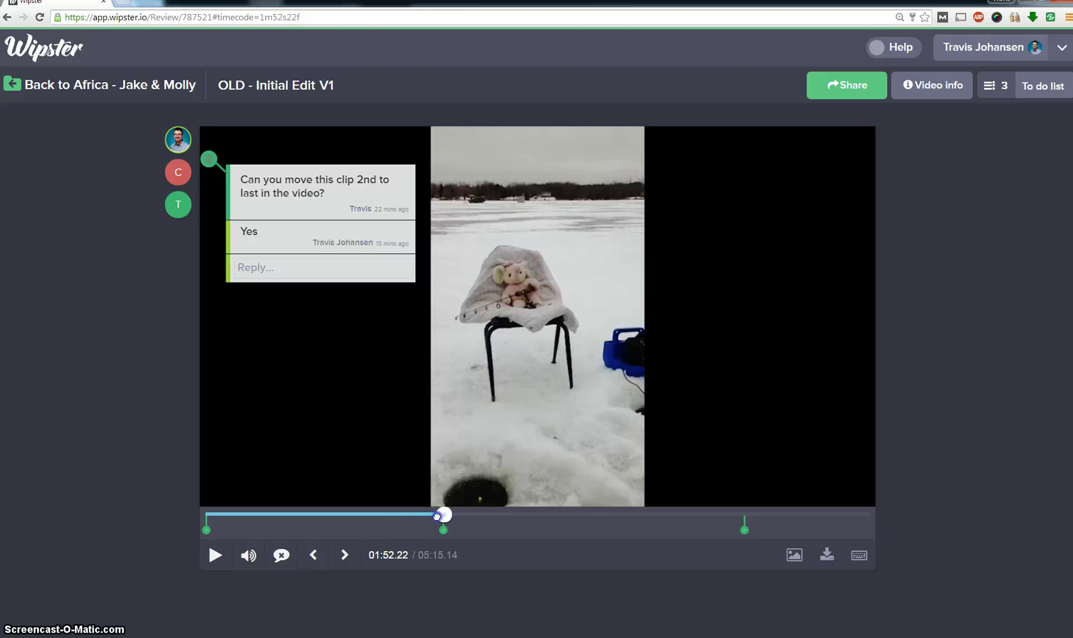
mouse_move(437, 516)
mouse_down()
mouse_move(425, 521)
mouse_move(435, 515)
mouse_up()
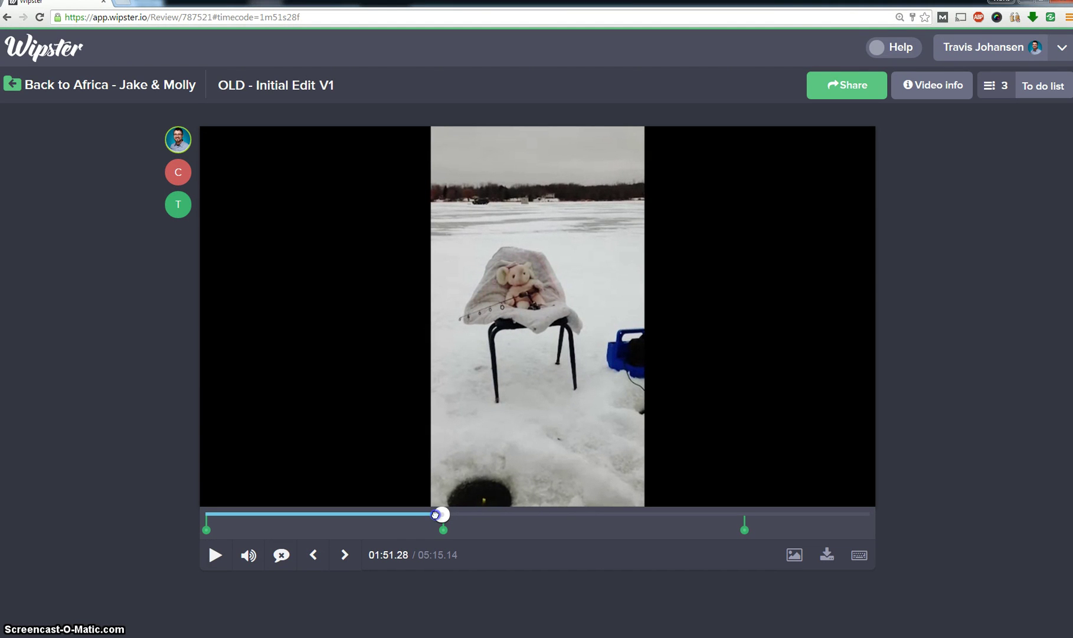
click(345, 554)
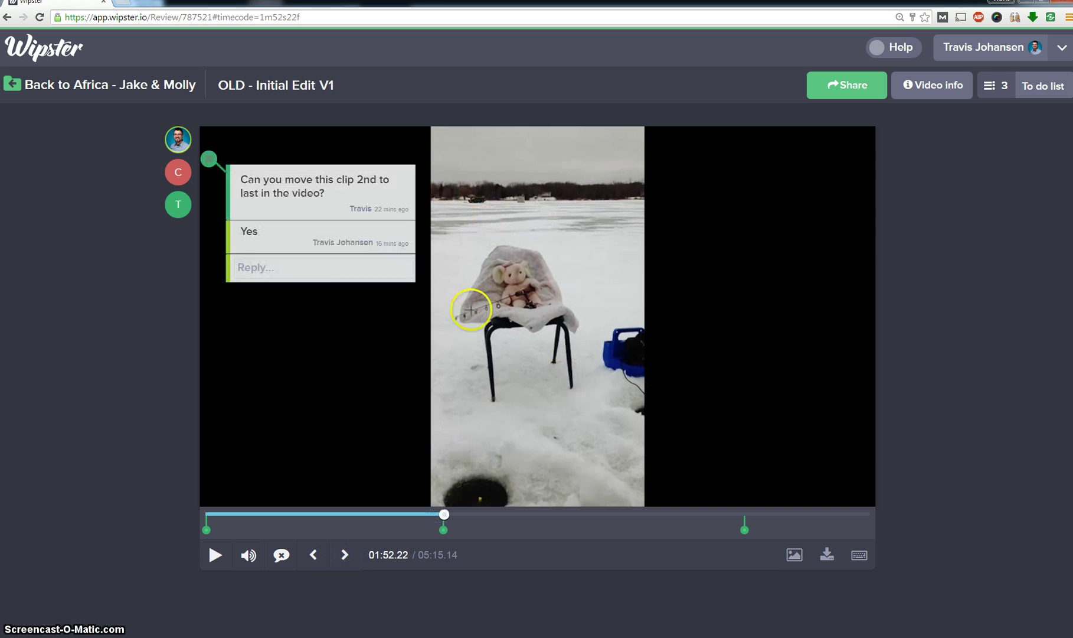
Post a test comment 'kajsd;lkfjadsf' at 01:52.22 and mute the video's audio.
click(773, 195)
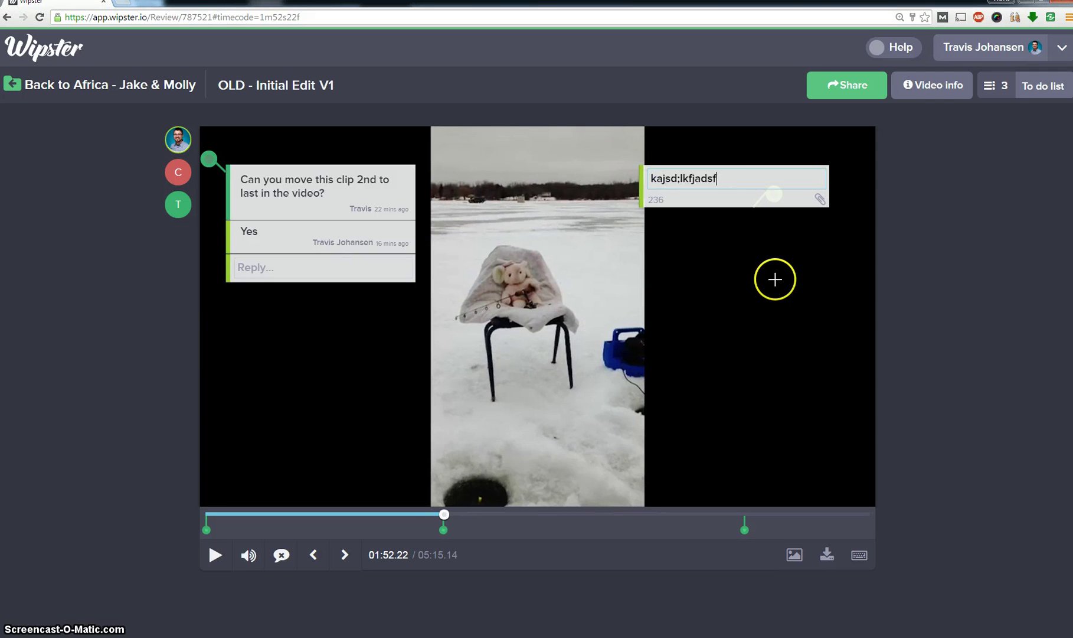
click(216, 555)
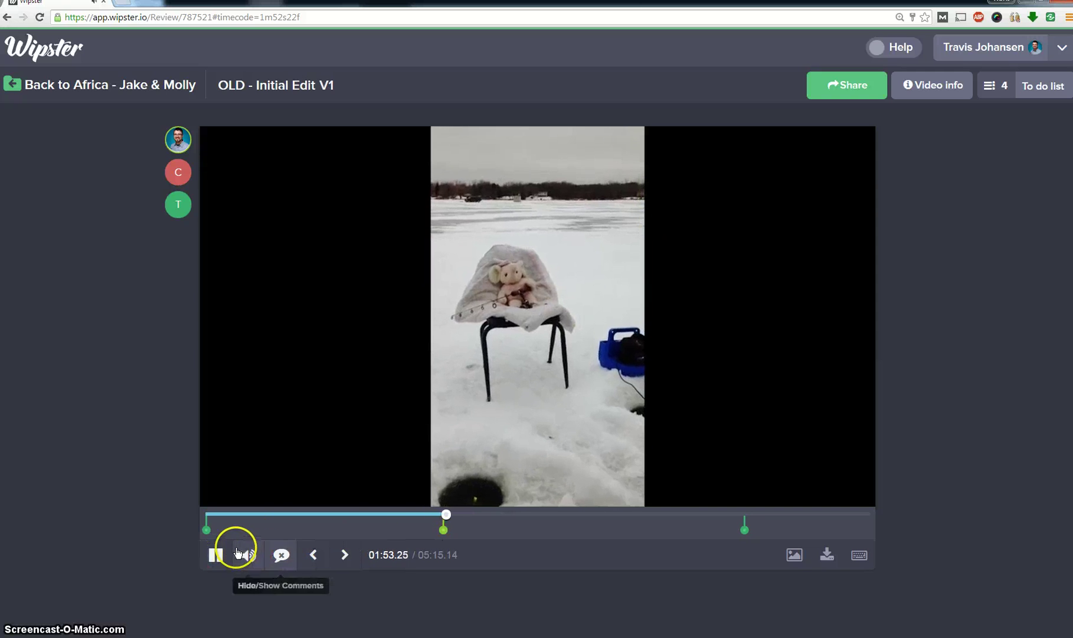
click(248, 554)
Return to the 01:52.22 comment and start a reply to the new comment.
click(315, 554)
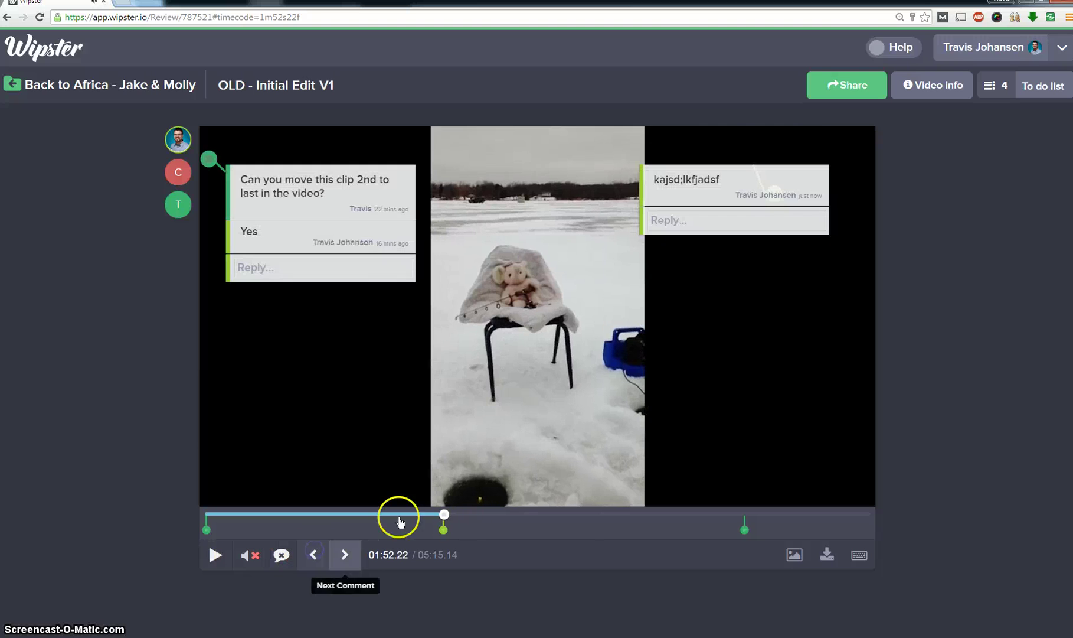
click(676, 221)
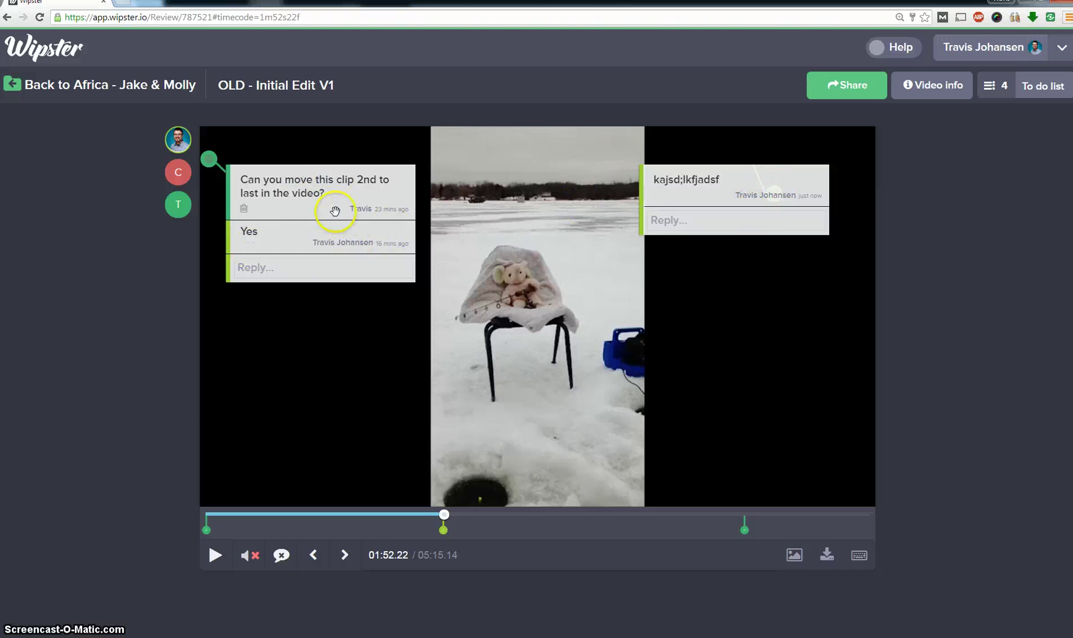
click(345, 554)
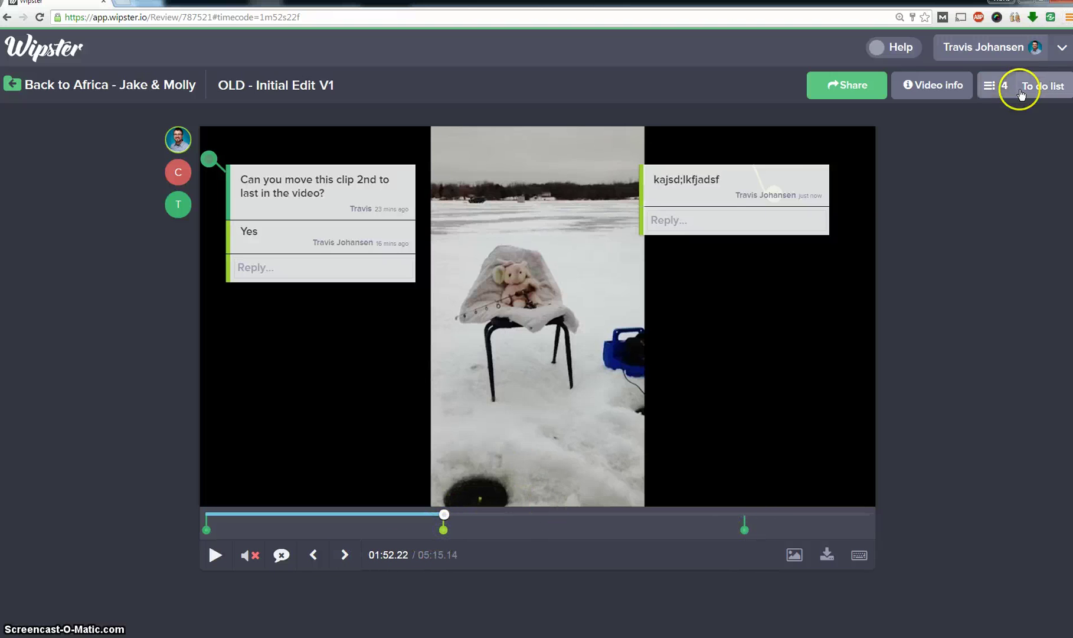
Glance at the four-item to-do list and Share dialog, then return to Africa - Jake & Molly.
click(995, 88)
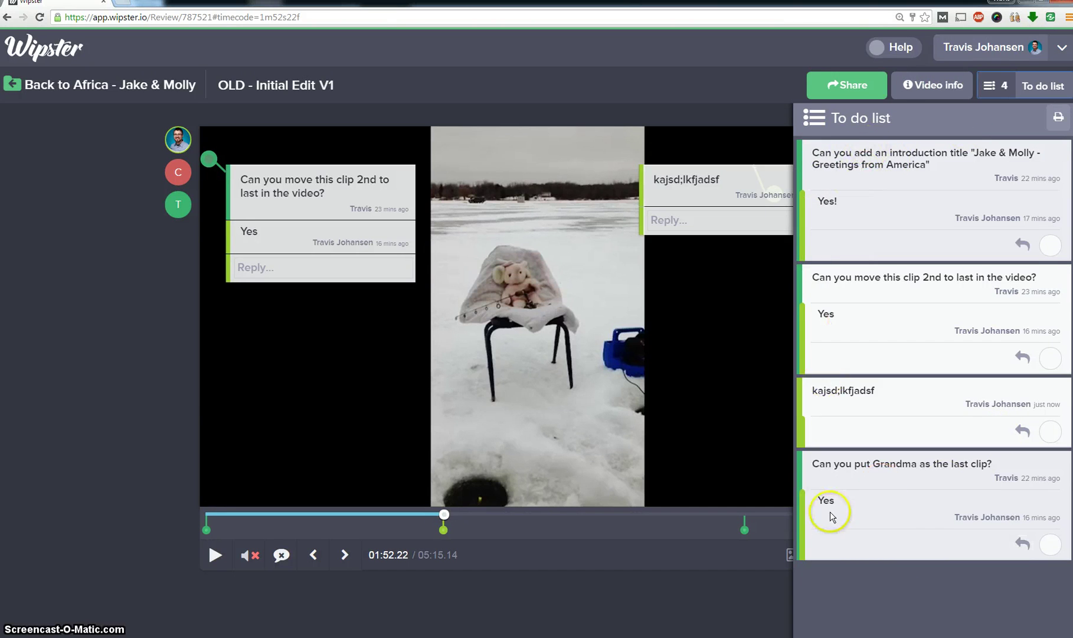
click(845, 92)
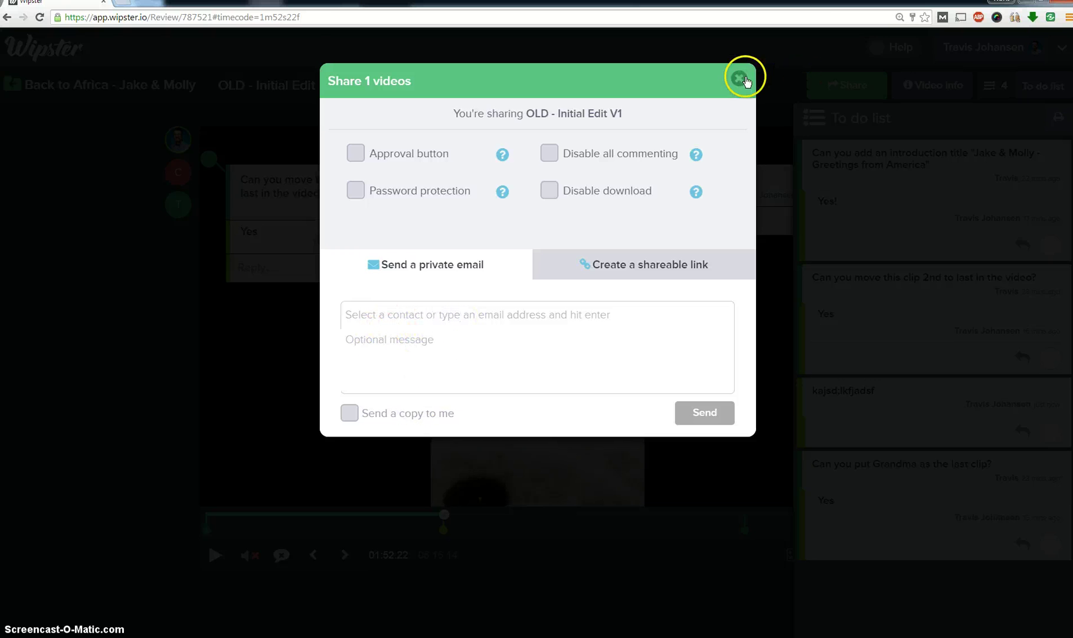
click(740, 80)
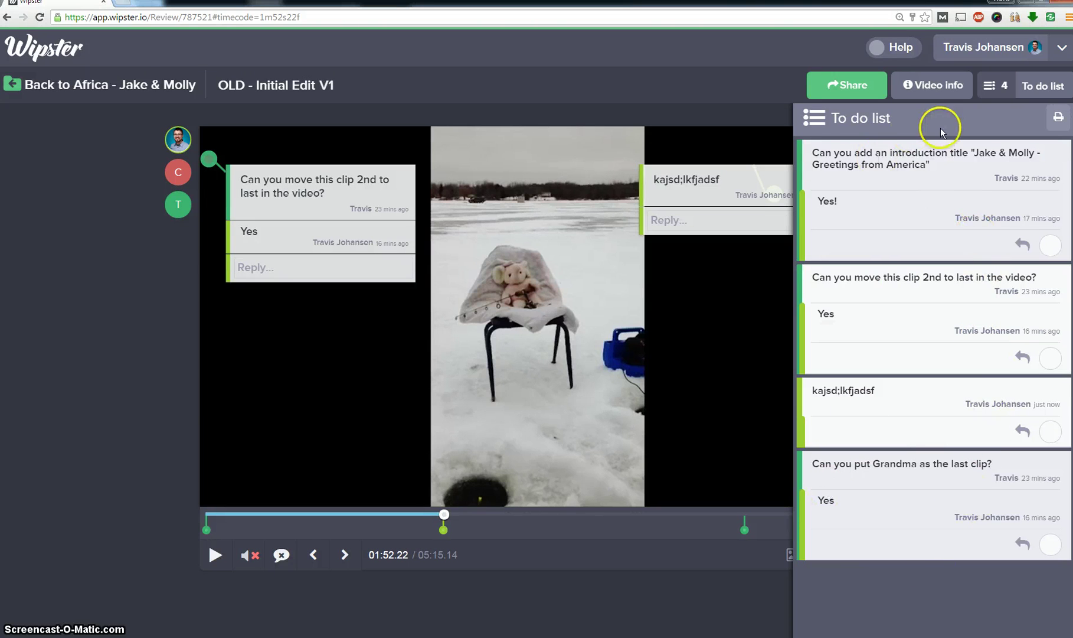
click(156, 85)
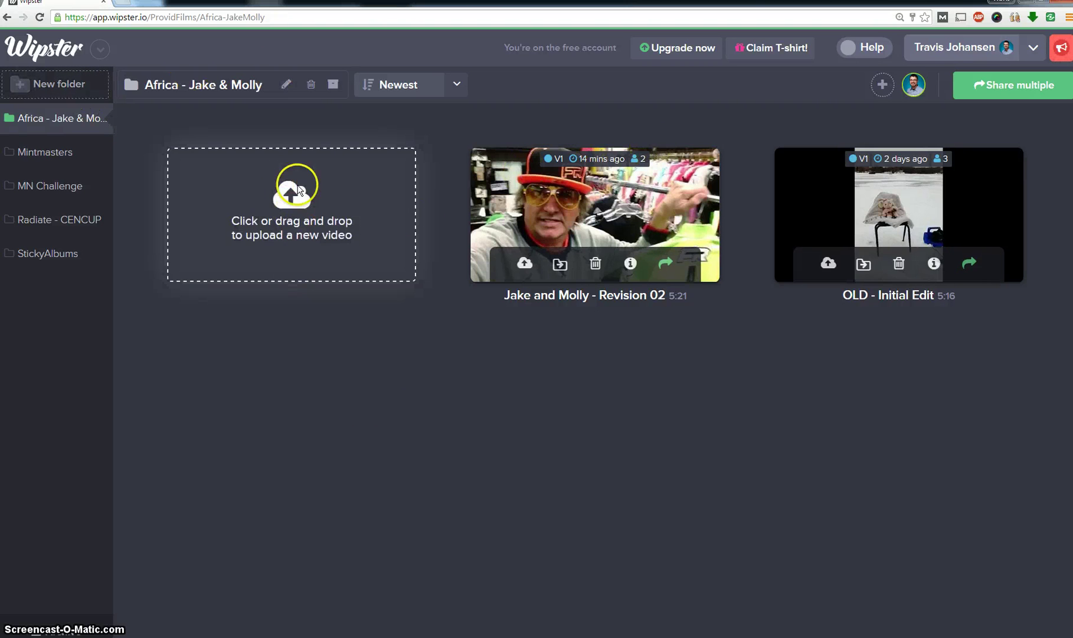
Open Jake and Molly - Revision 02 V1 and view its shareable-link and private-email Share options.
click(580, 222)
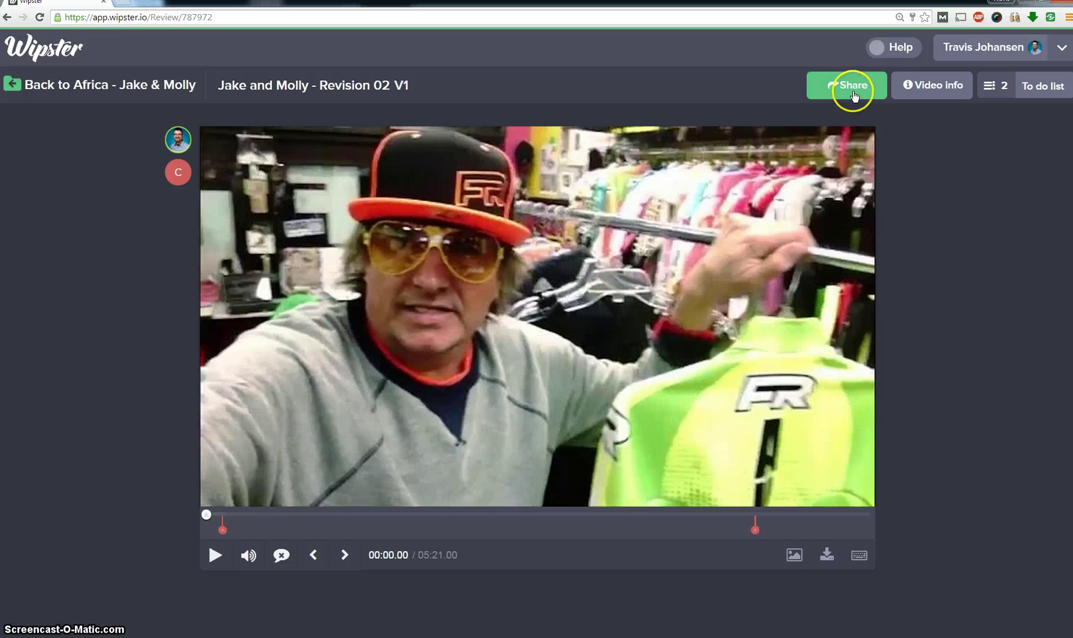
click(854, 94)
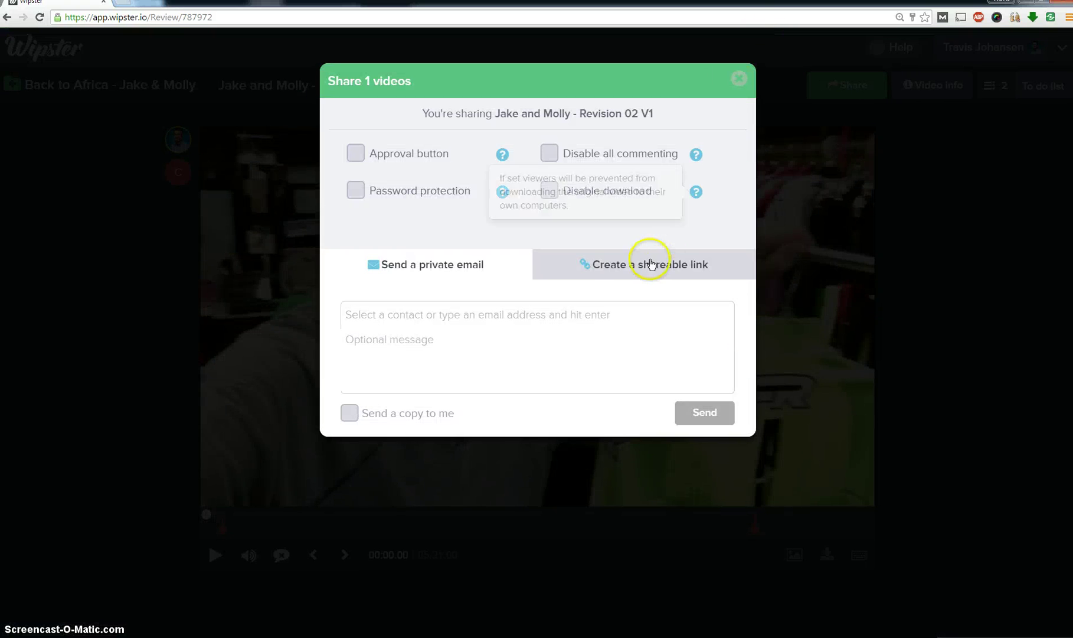
click(652, 266)
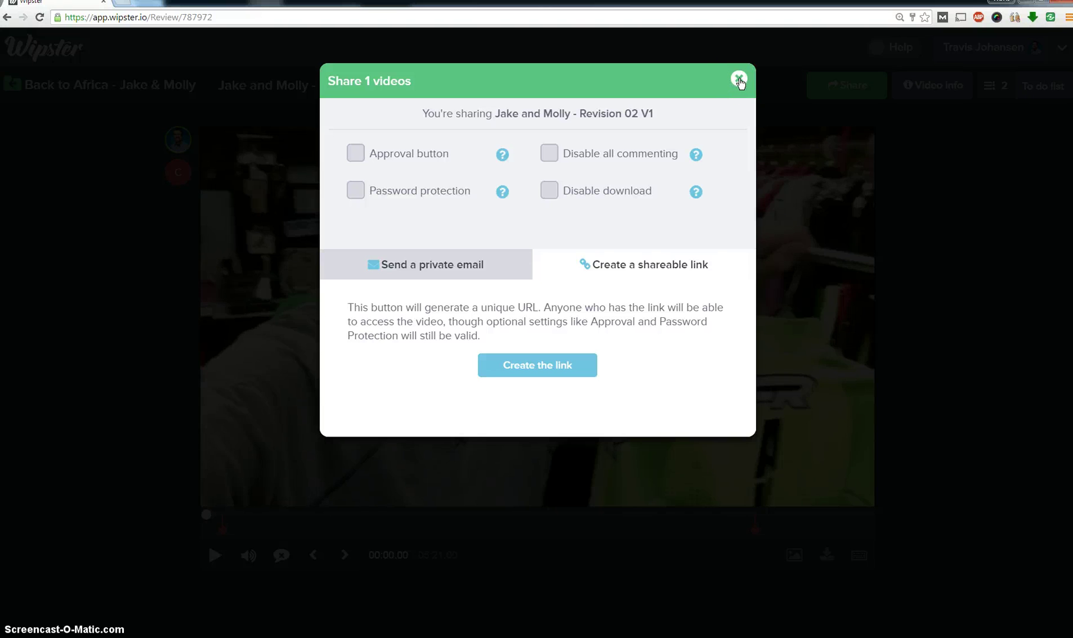
click(740, 81)
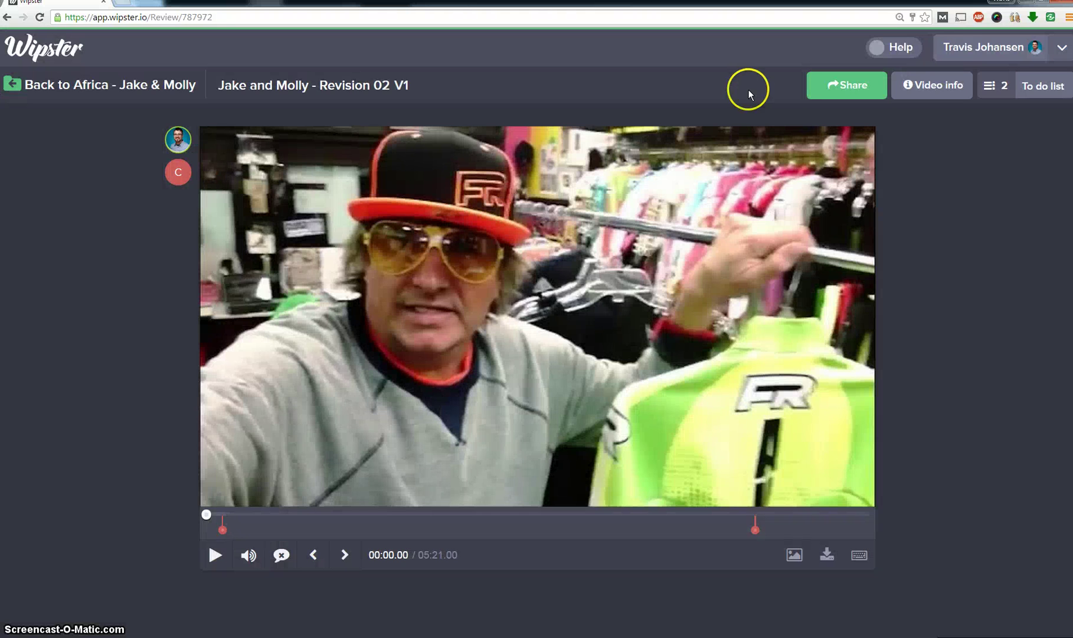
click(833, 86)
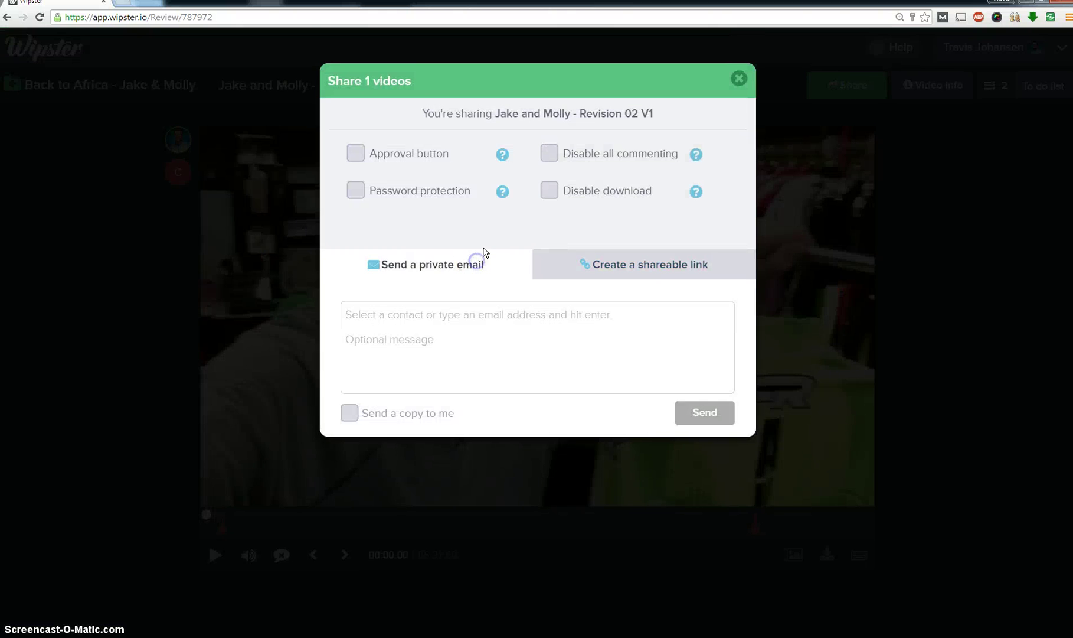
click(740, 79)
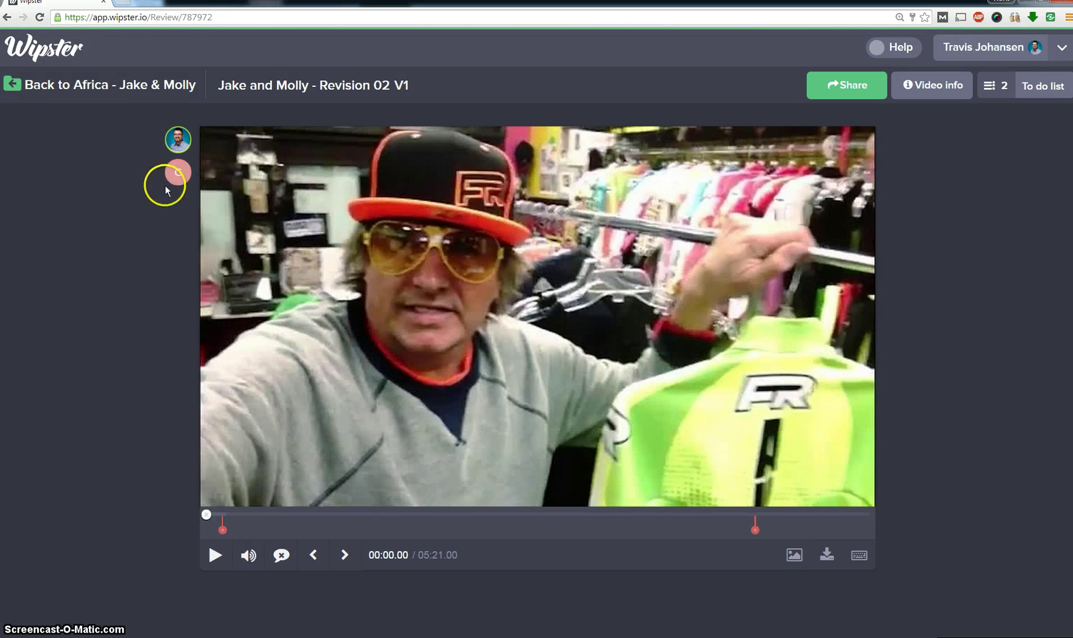
Step between the 00:07.24 and 04:25.07 comments, opening and closing the to-do list.
click(339, 558)
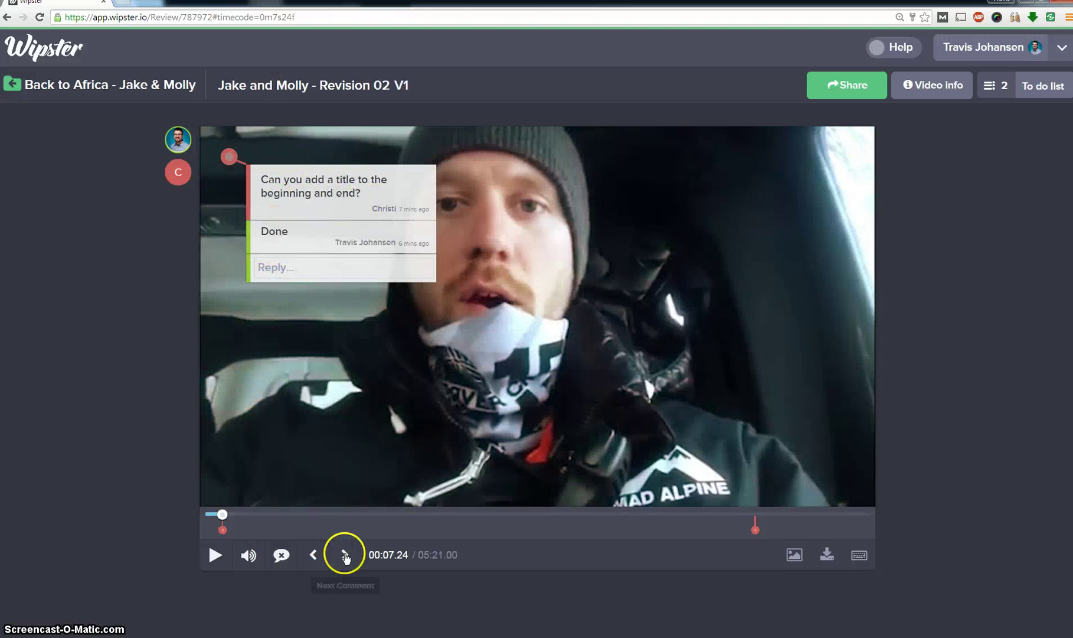
click(345, 556)
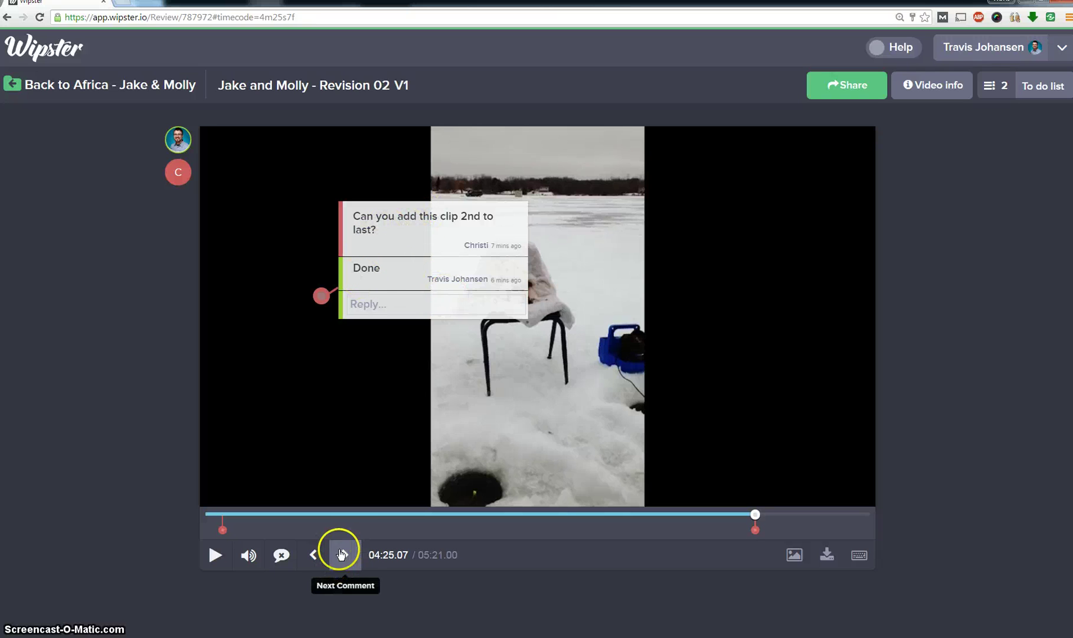
click(1039, 95)
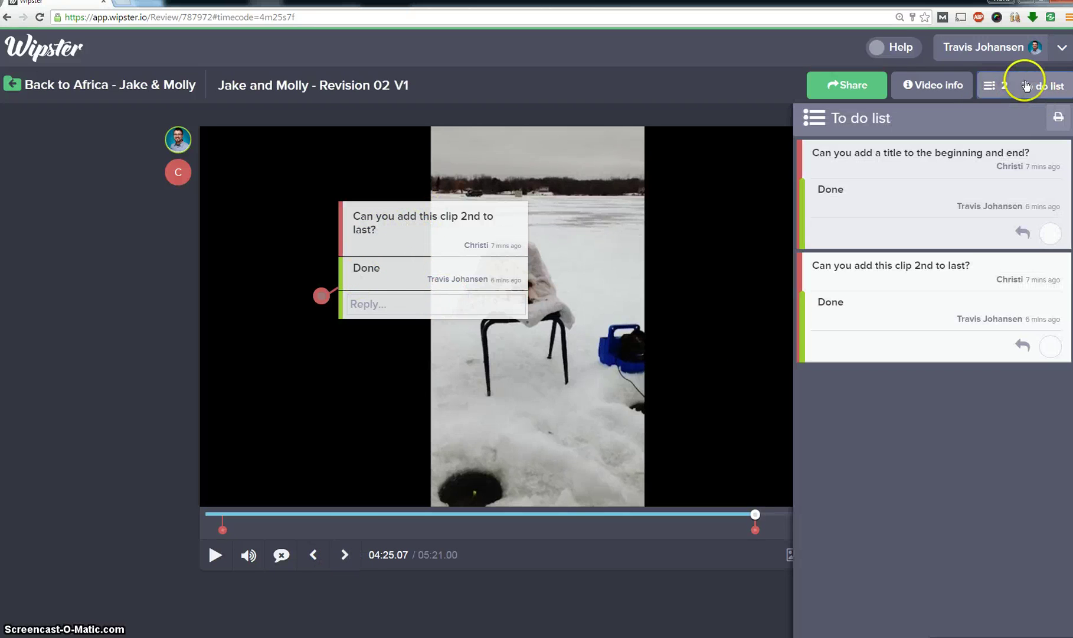
click(1037, 89)
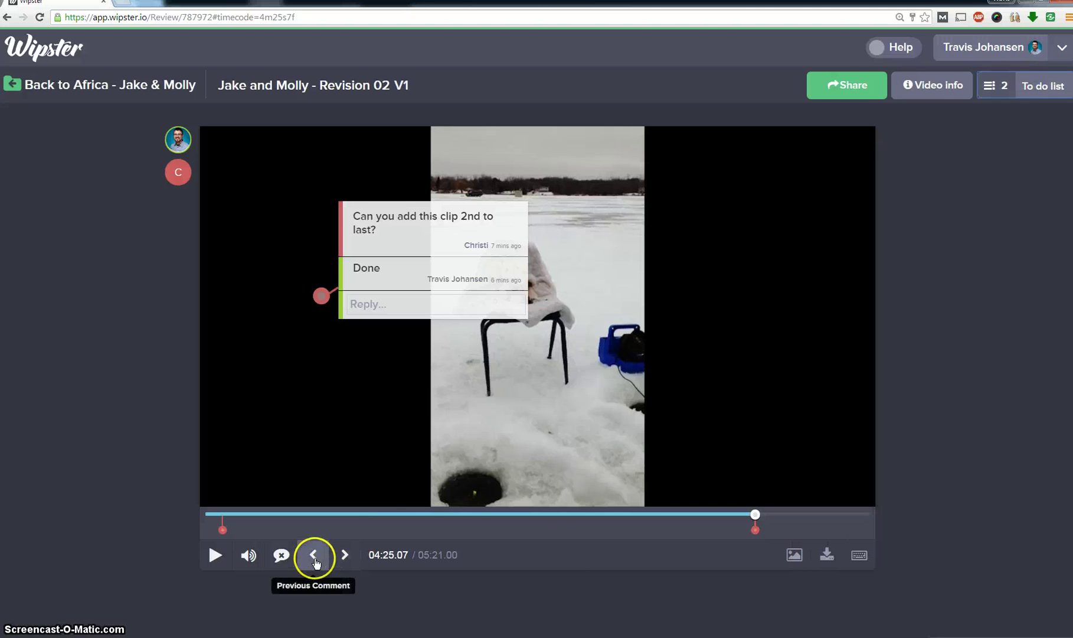
Return to the 00:07.24 titles comment, check the to-do list, and show the client reviewer's card.
click(313, 555)
click(1036, 95)
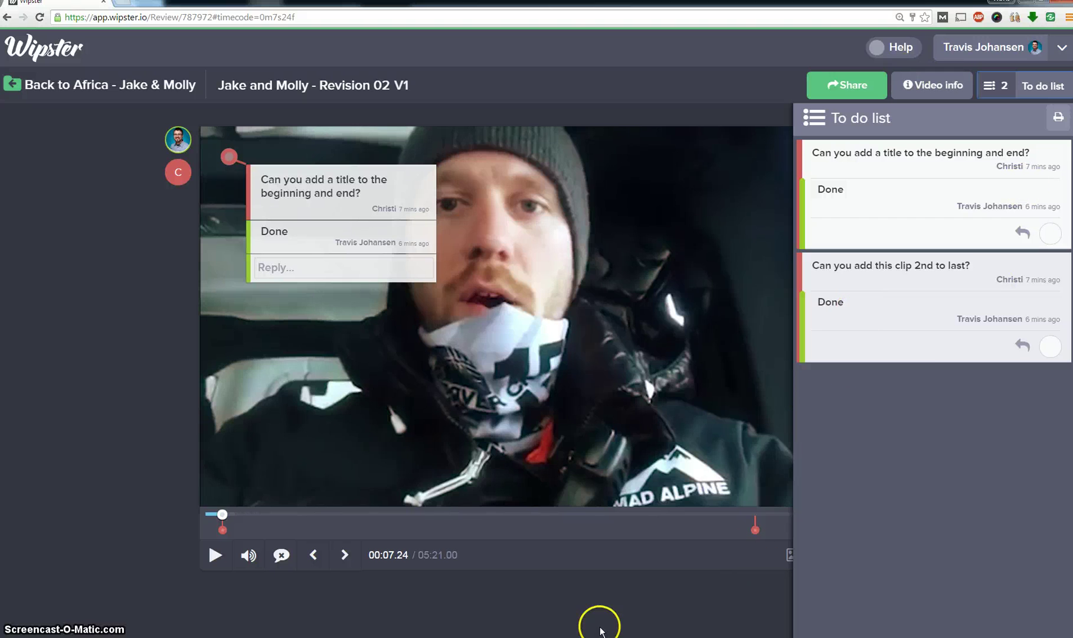
click(993, 87)
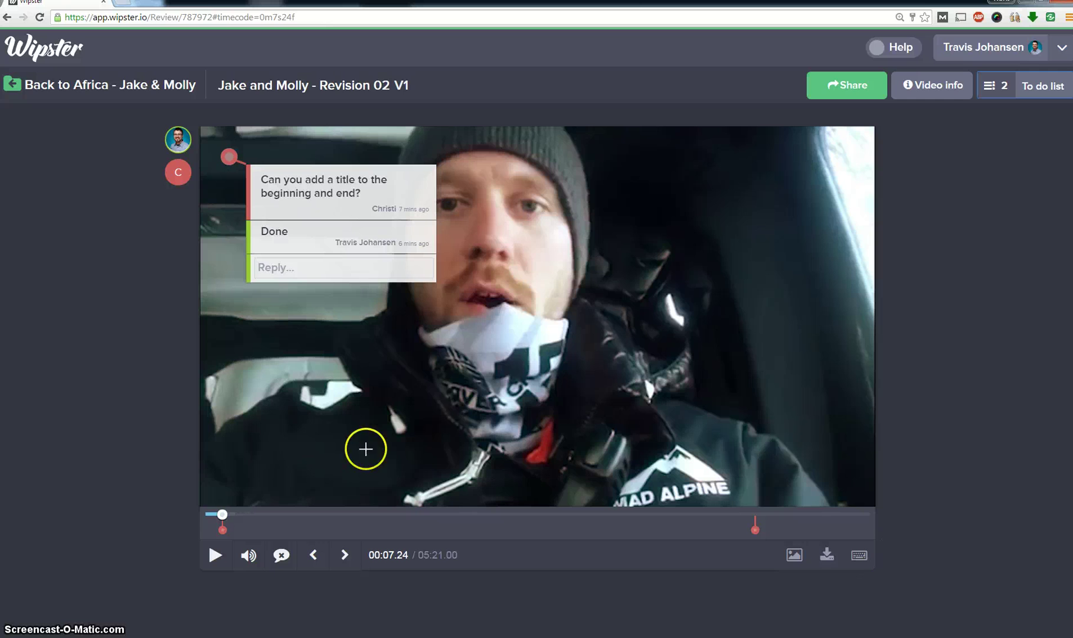
click(174, 140)
click(177, 173)
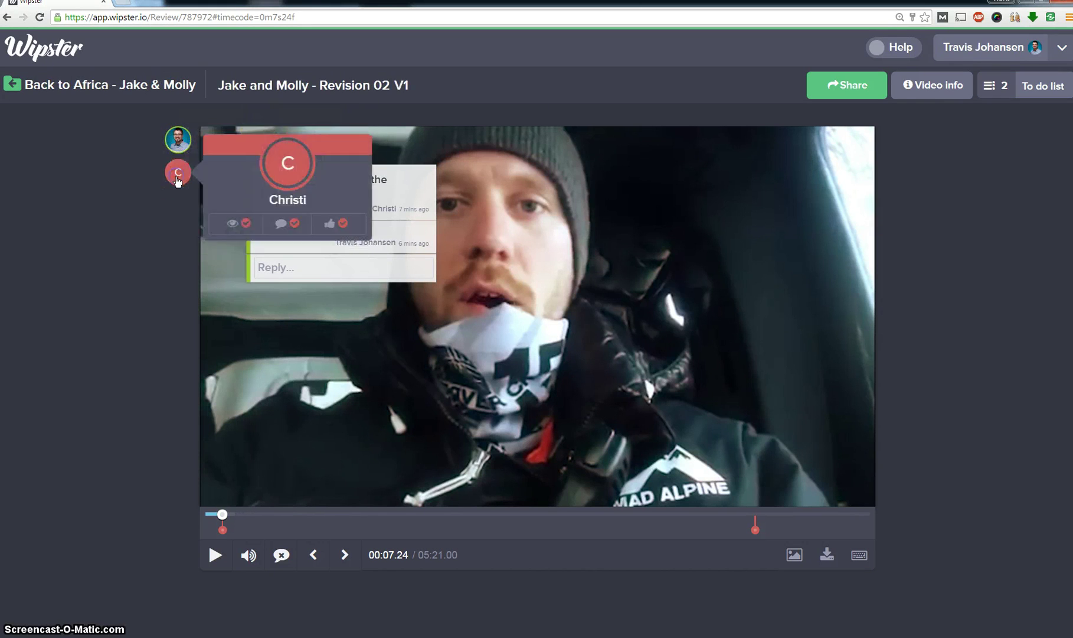
key(alt+Tab)
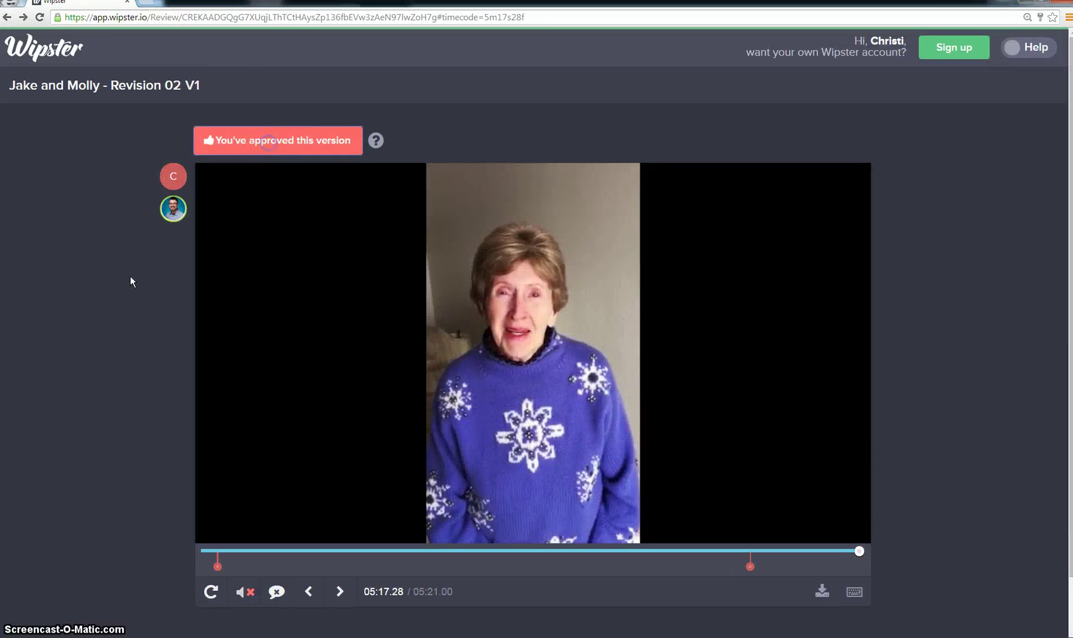
click(275, 142)
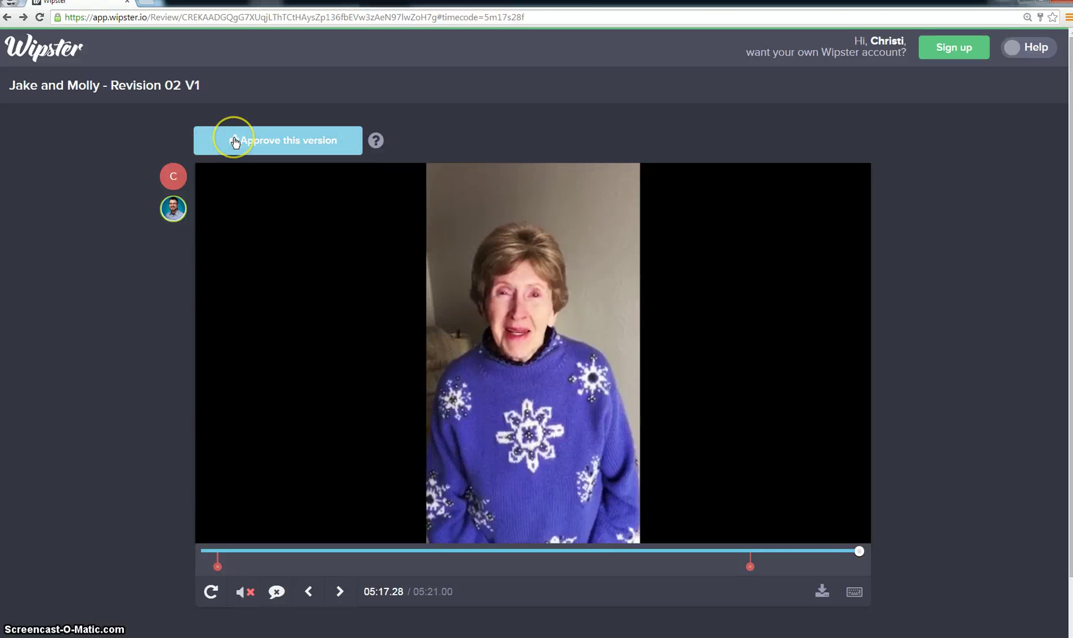
click(235, 141)
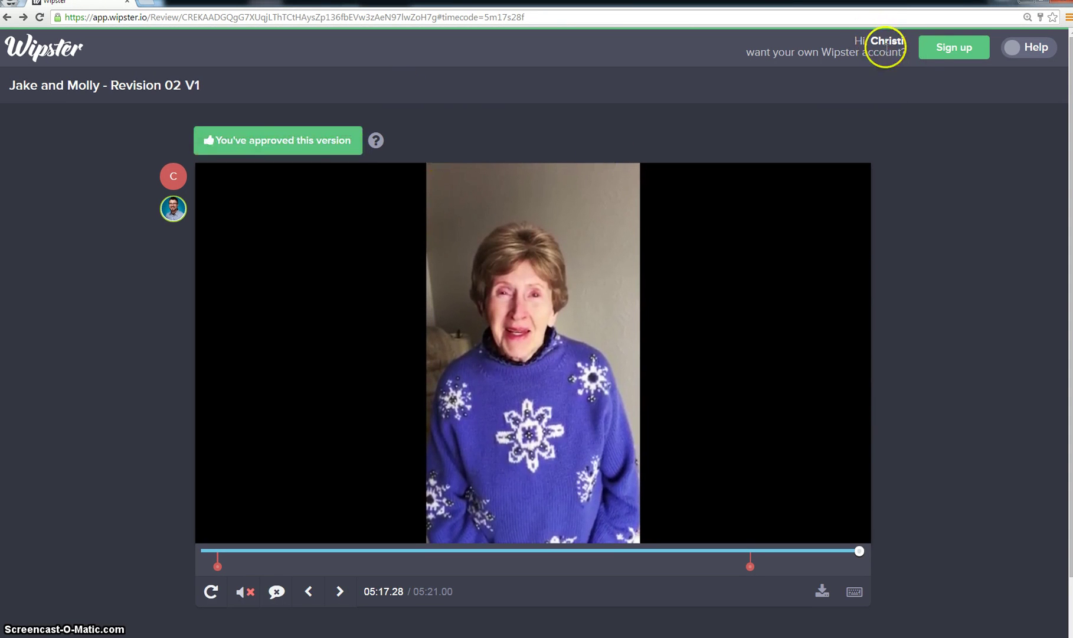
Back in the owner's window, close the reviewer card and reopen Revision 02 from the folder.
key(alt+Tab)
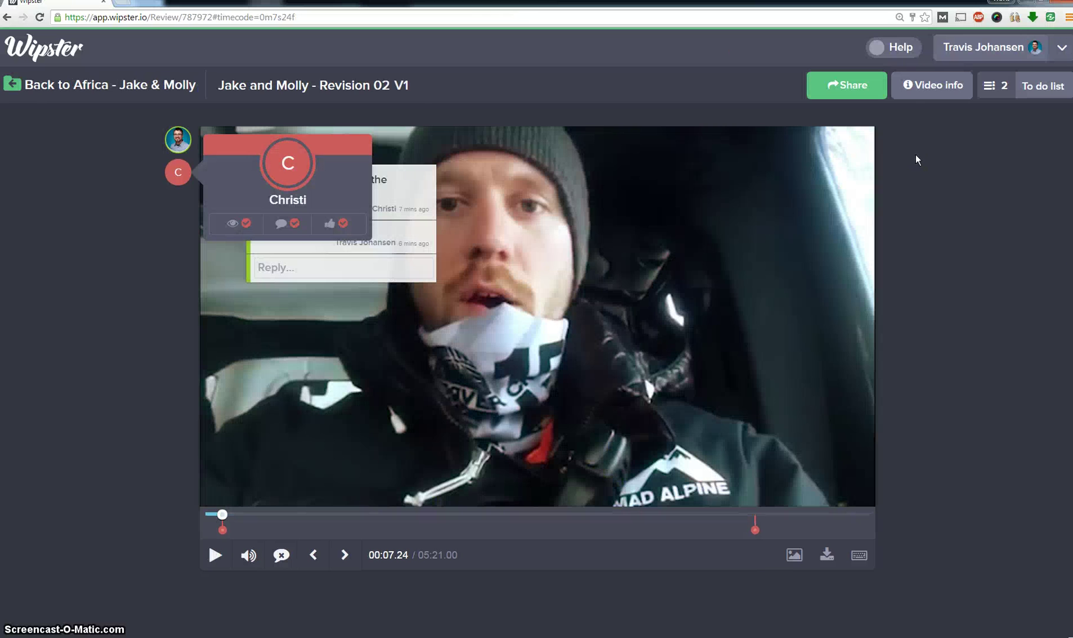
click(978, 245)
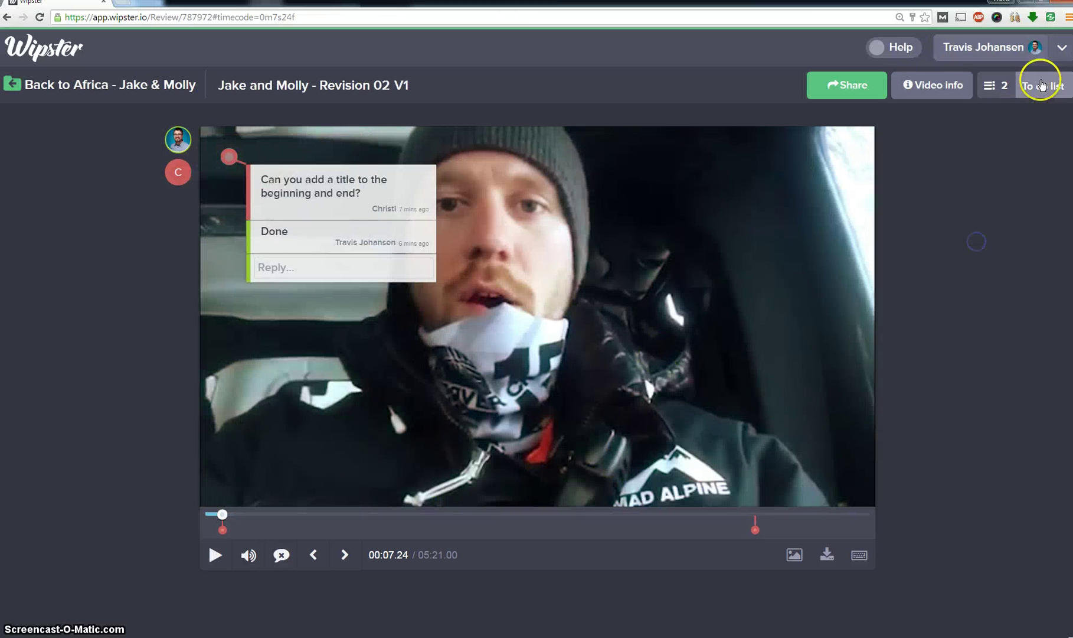
click(114, 87)
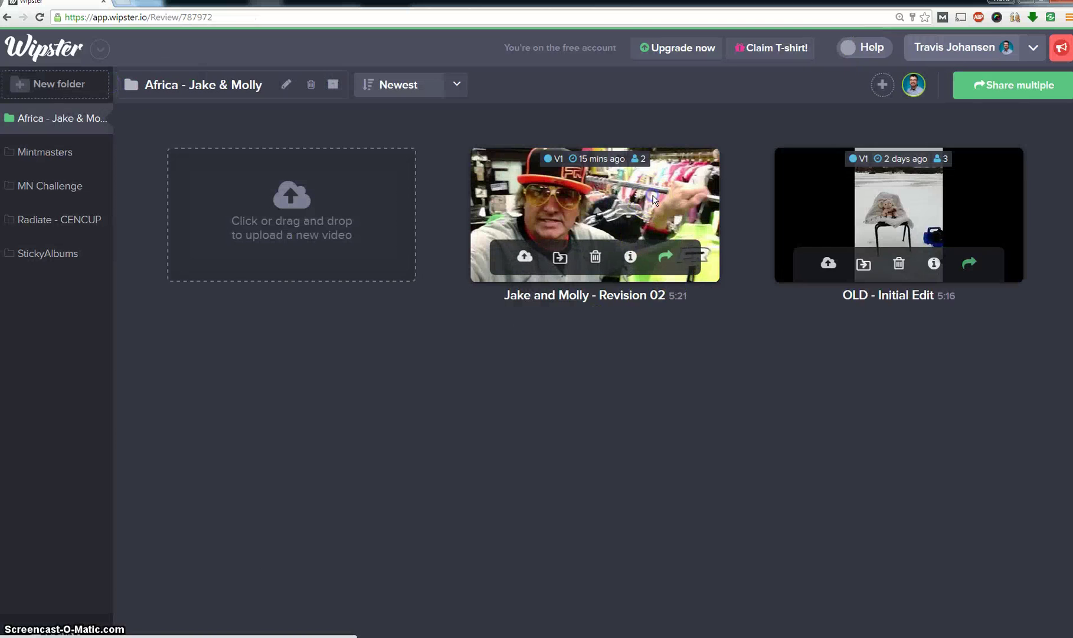
click(682, 271)
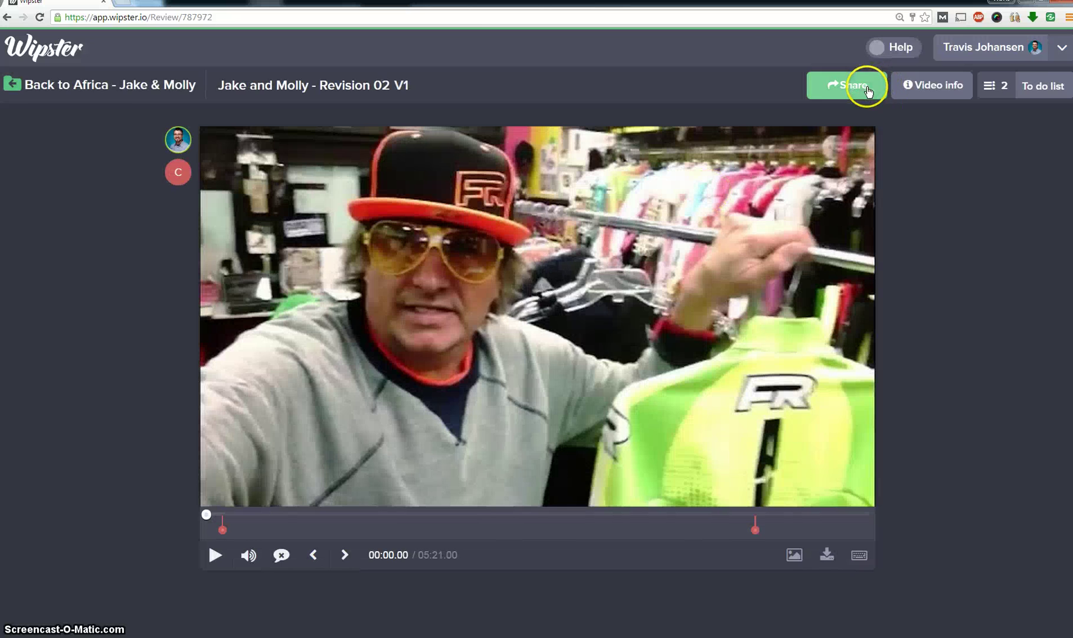
click(845, 111)
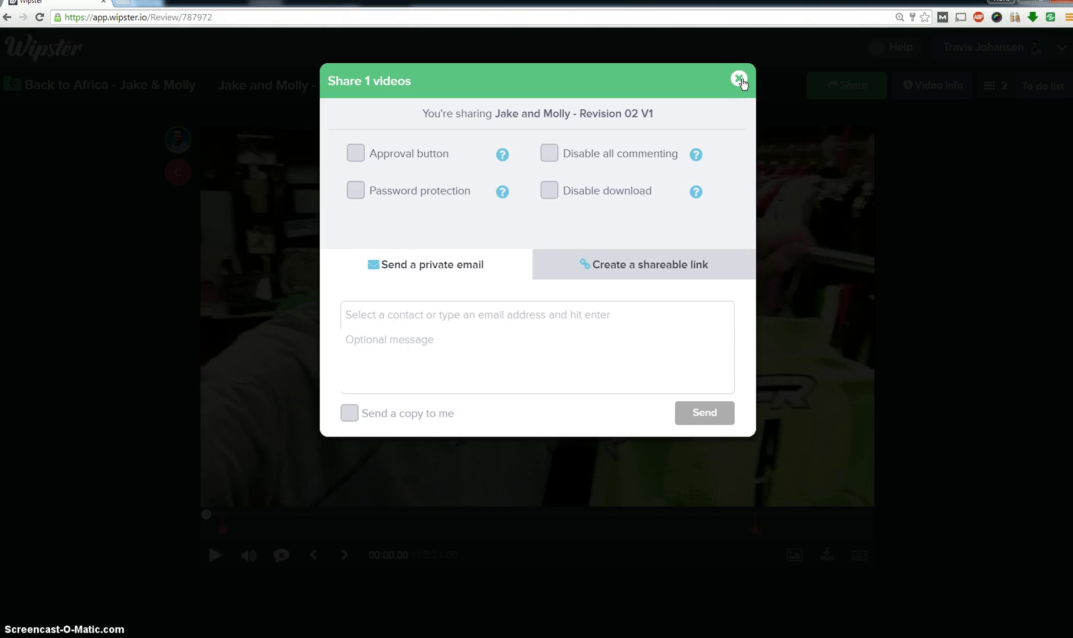
click(739, 80)
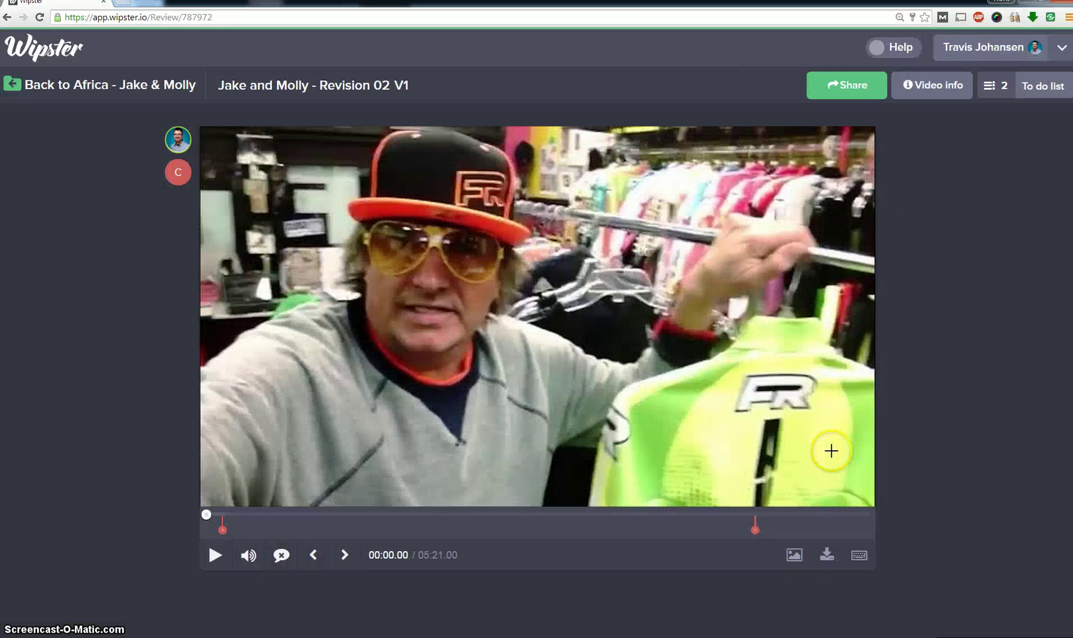
click(828, 559)
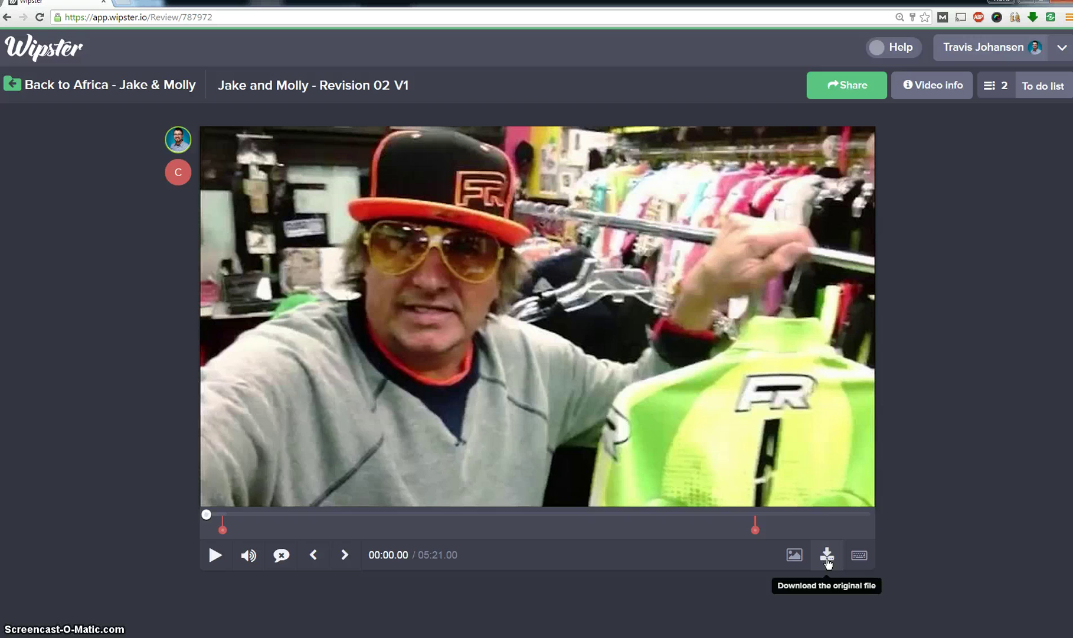
click(961, 548)
click(828, 559)
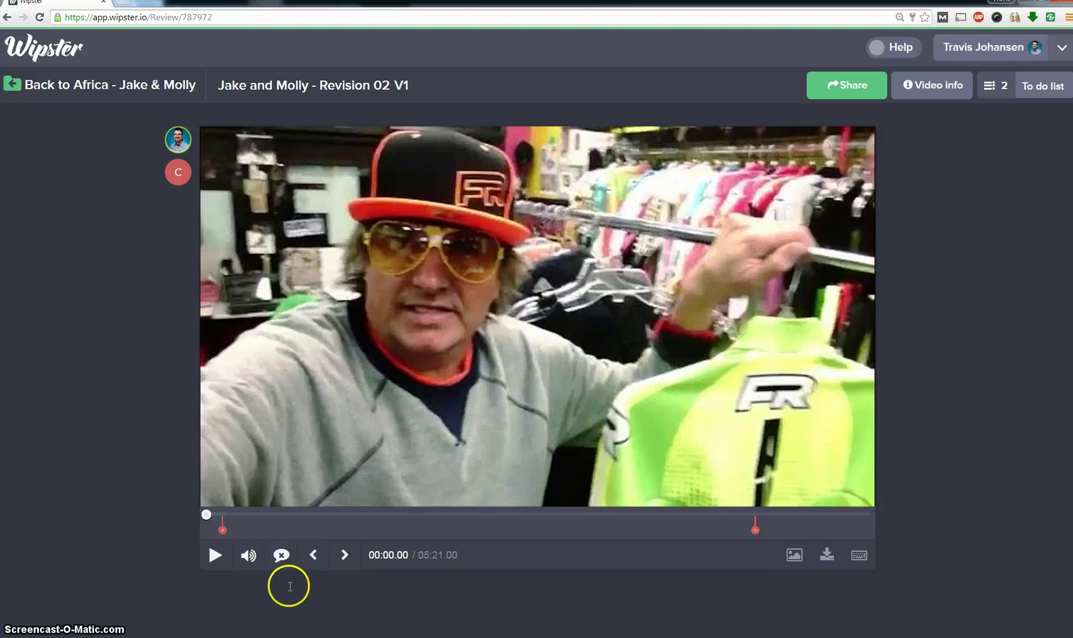
Play Revision 02 from the start and pause on the opening title card at 00:02.18.
click(249, 556)
click(215, 555)
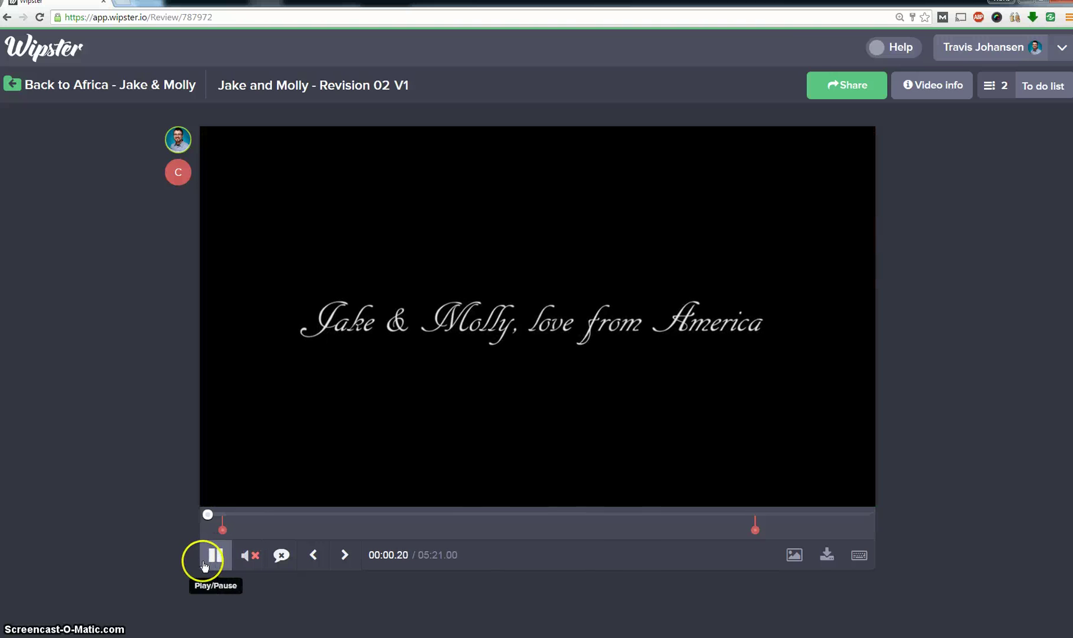
click(213, 558)
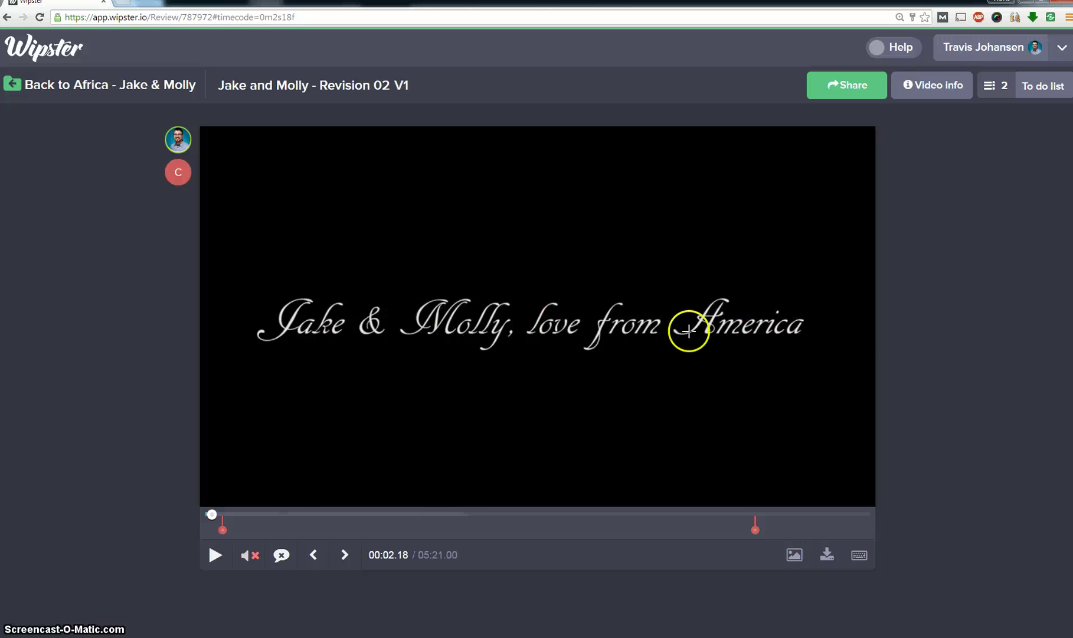
Open the video's Share dialog and close it again.
click(873, 88)
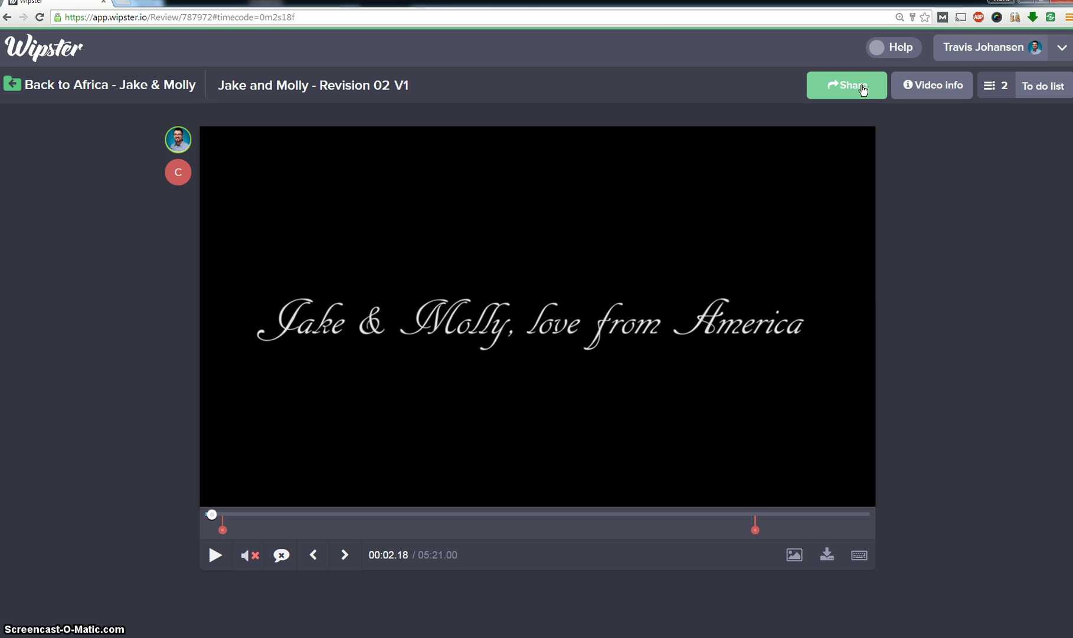
click(863, 89)
click(734, 79)
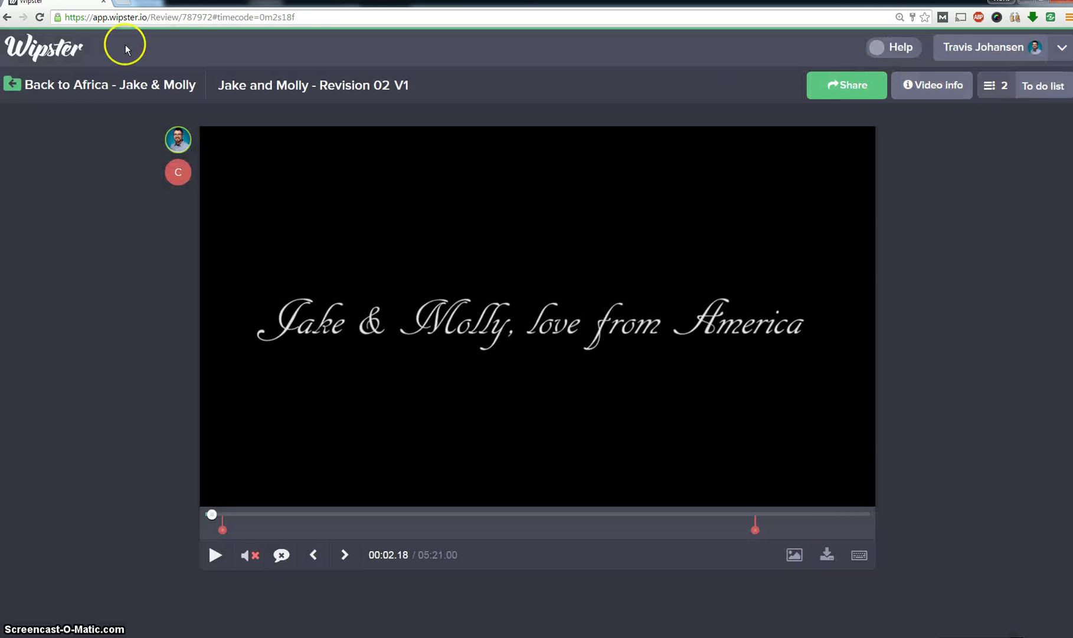
Return to Africa - Jake & Molly and open the 'Claim T-shirt!' referral panel showing 25 bonus minutes.
click(108, 85)
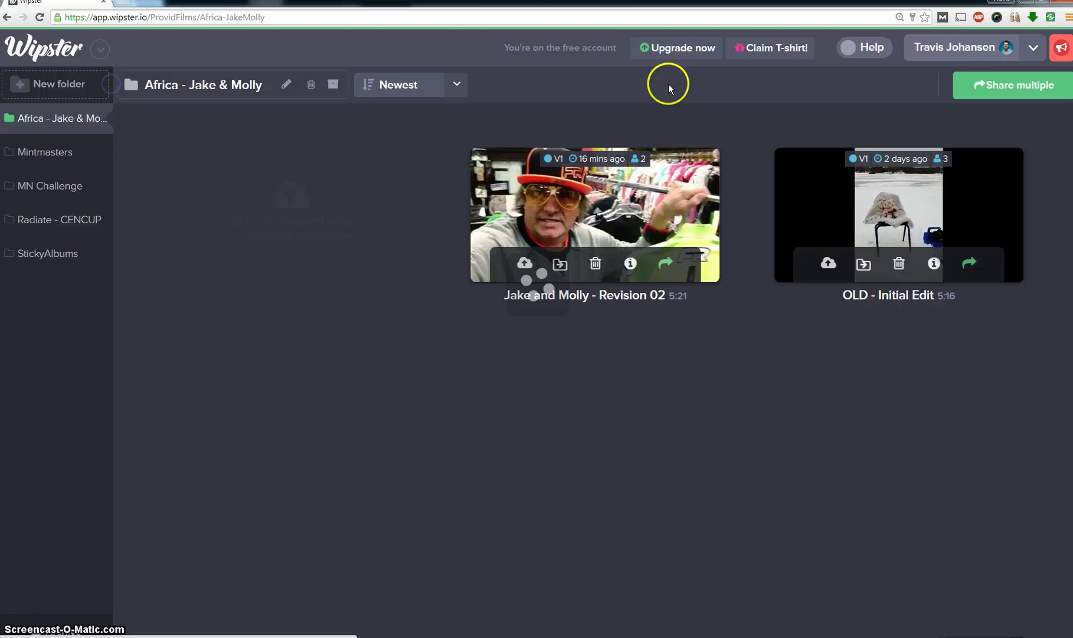
click(762, 48)
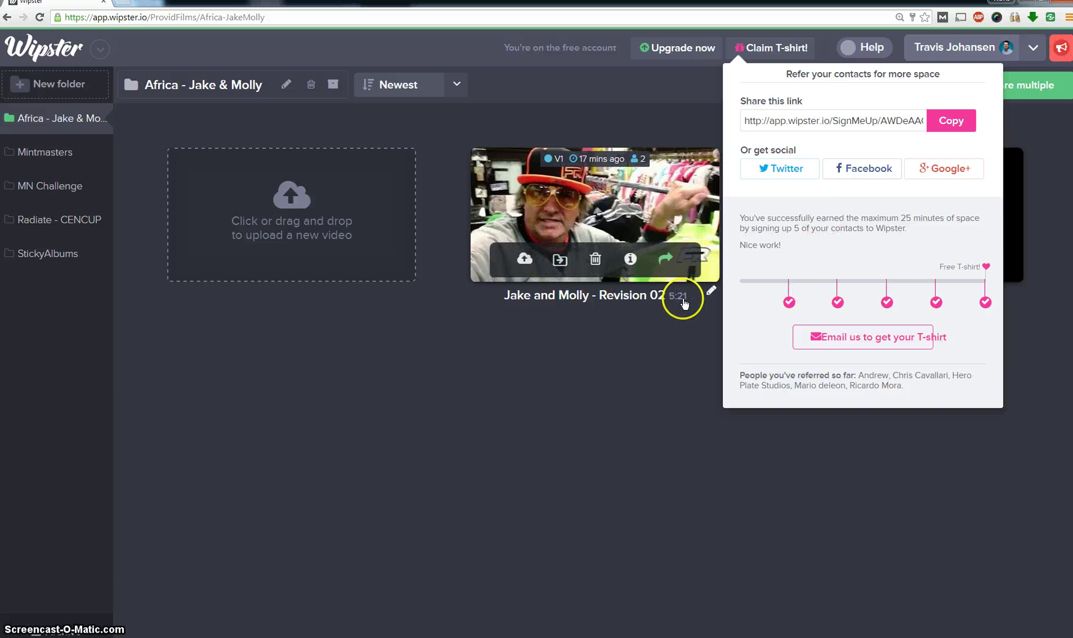
click(631, 436)
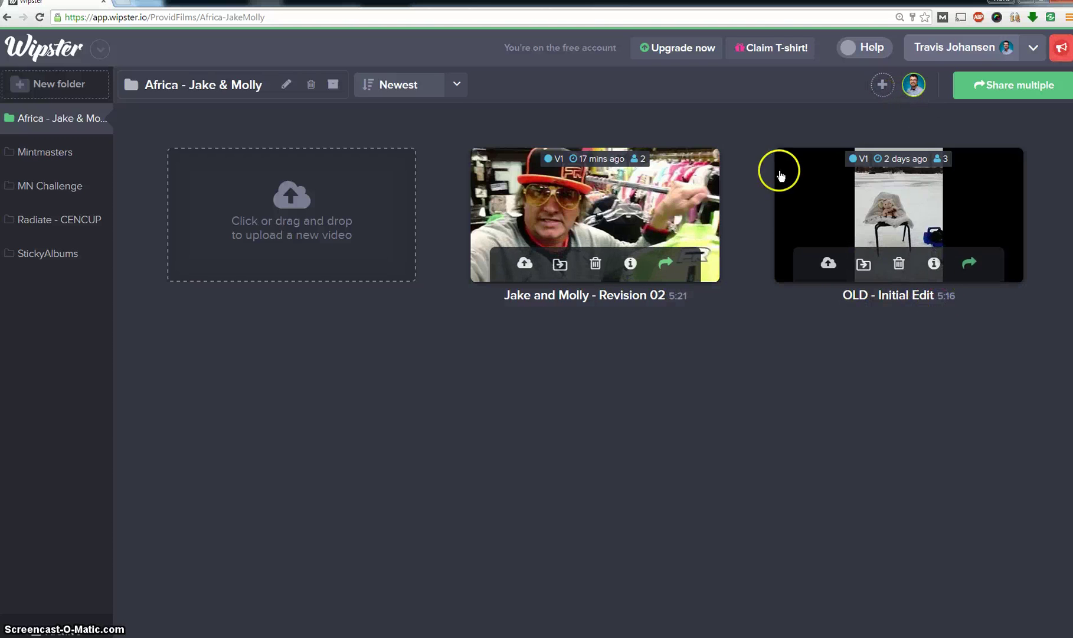
click(776, 45)
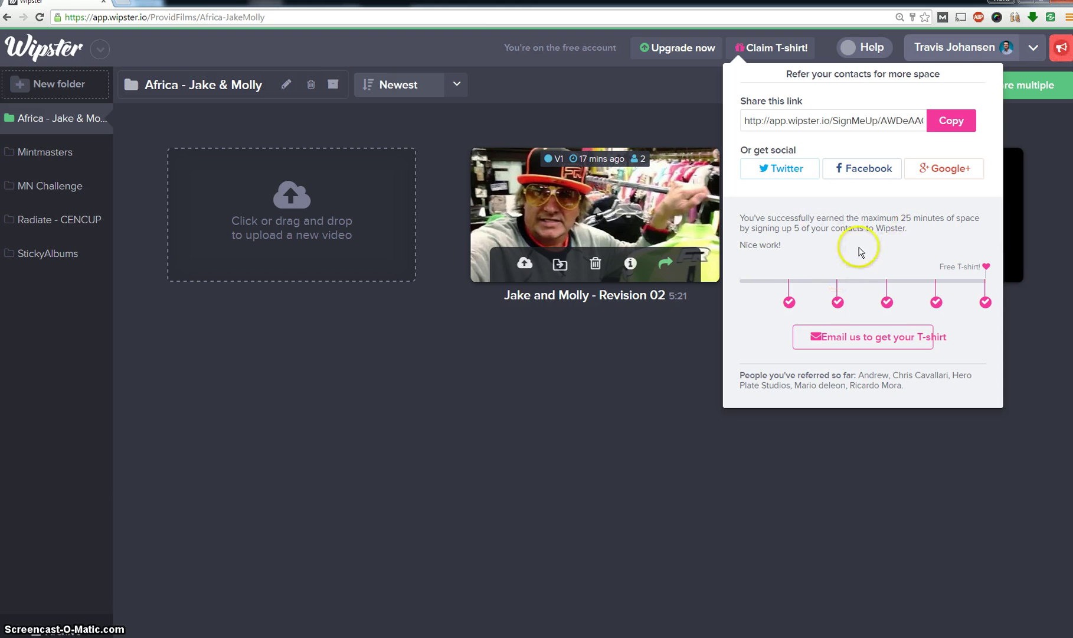
click(787, 50)
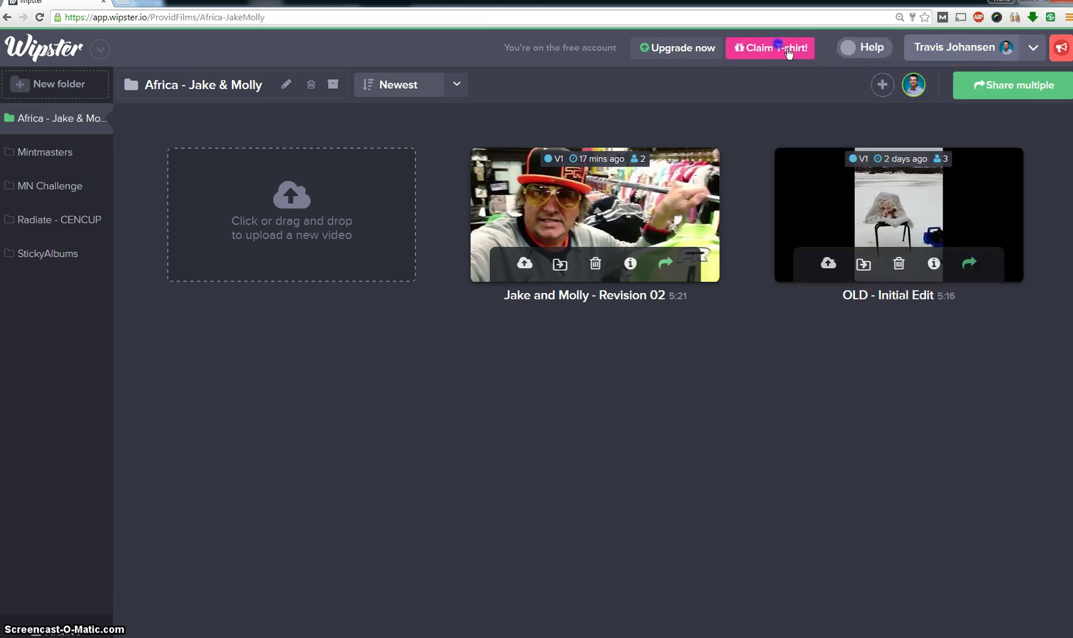
click(932, 53)
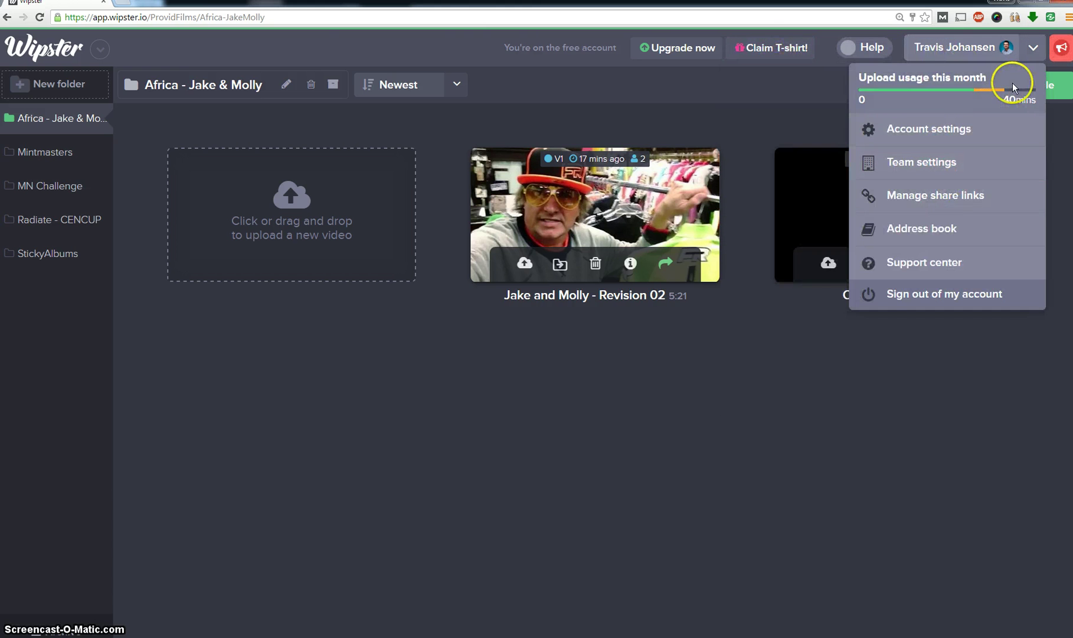
click(741, 232)
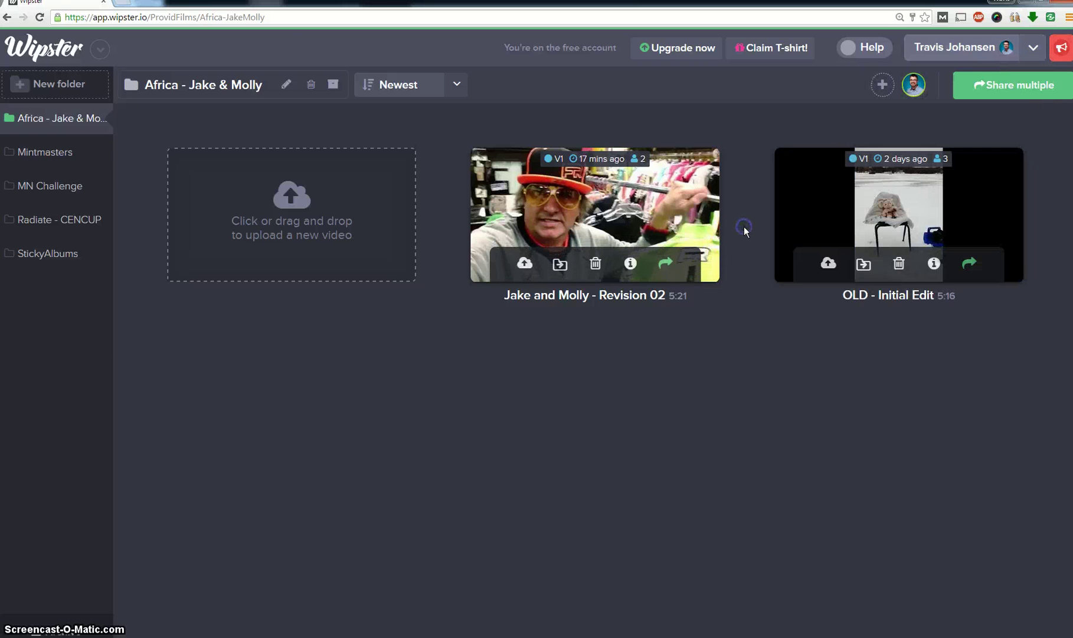
click(997, 56)
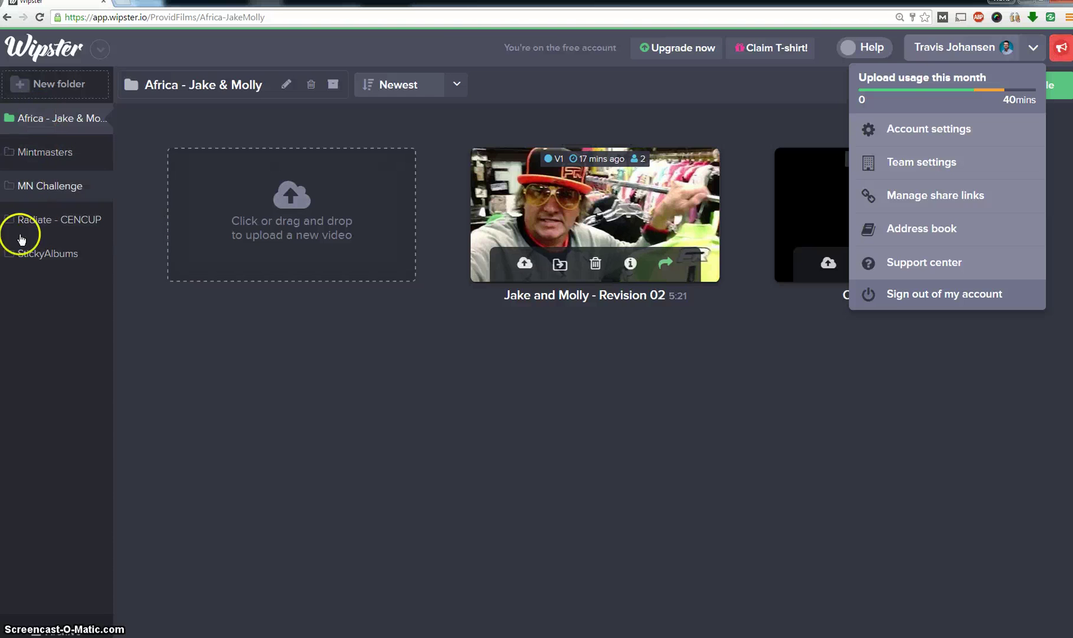
click(751, 142)
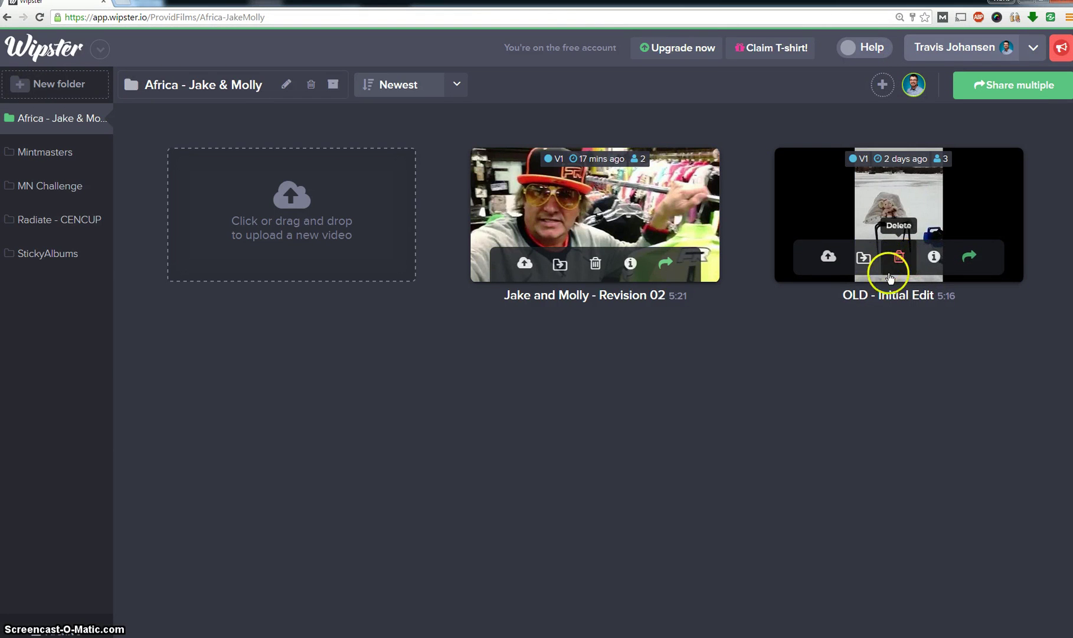
click(754, 263)
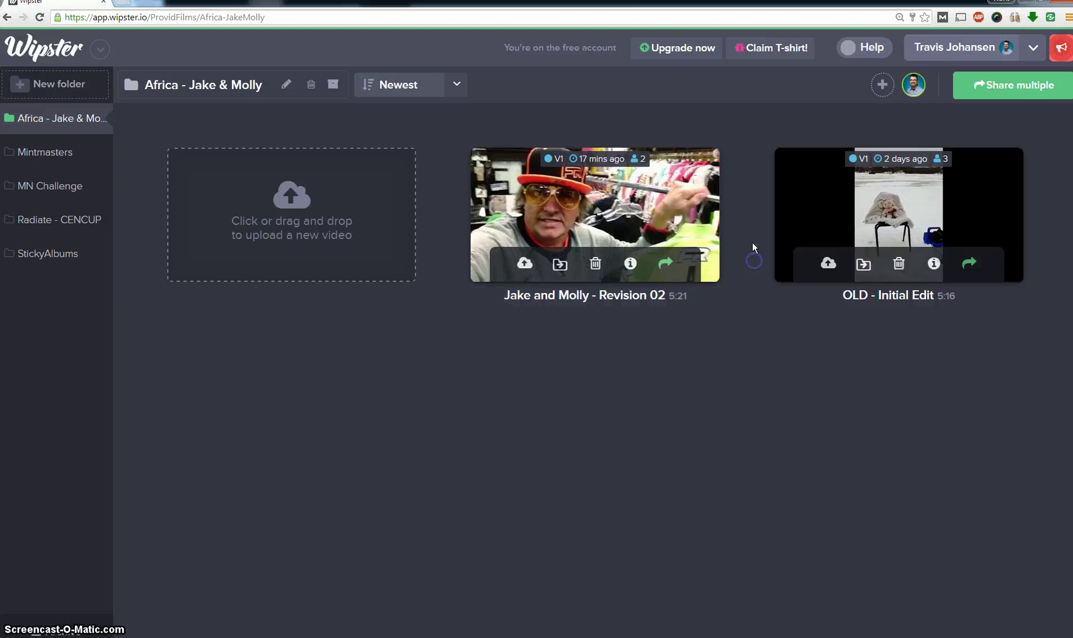